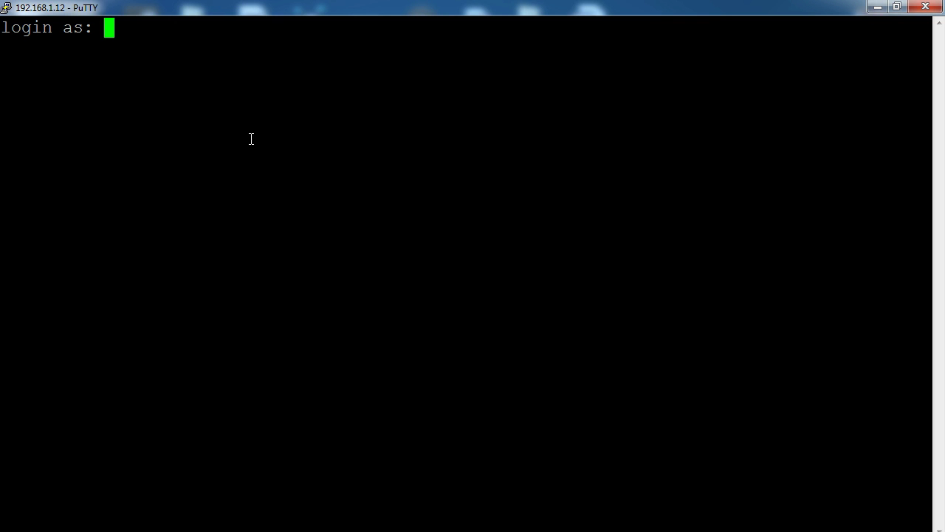
Log in to the Raspberry Pi as user pi with the account password.
type("pi")
key("Return")
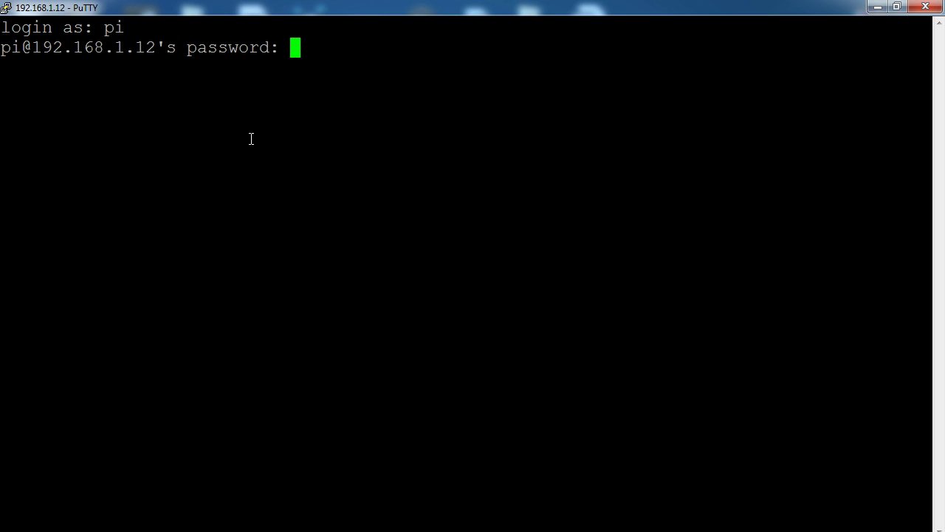
key("Return")
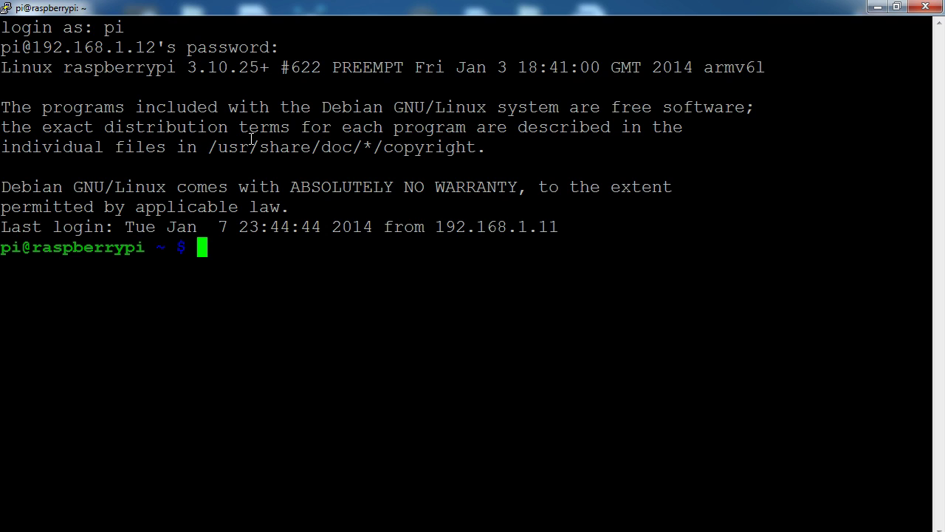
Draft and discard apt-get update/upgrade and rpi-update commands, then run sudo raspi-config.
type("sudo apt")
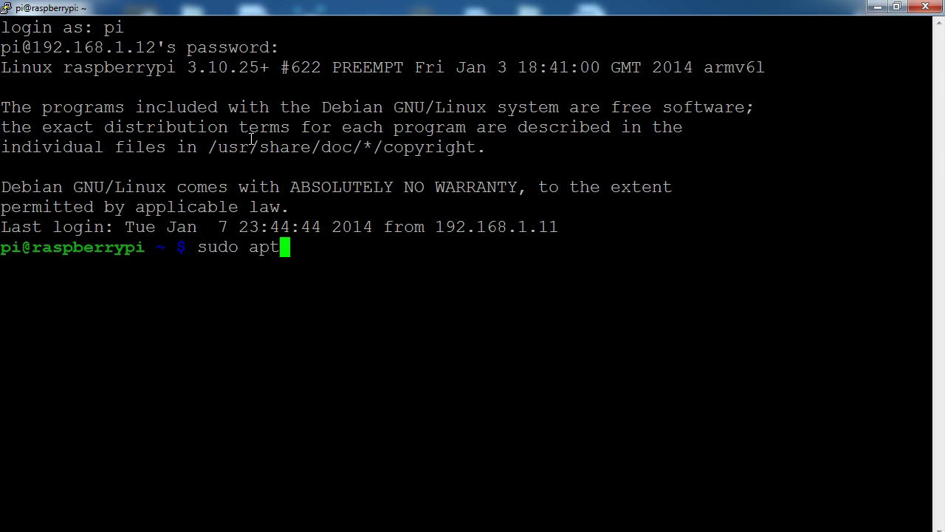
type("-get update")
key("BackSpace")
key("BackSpace")
key("BackSpace")
key("BackSpace")
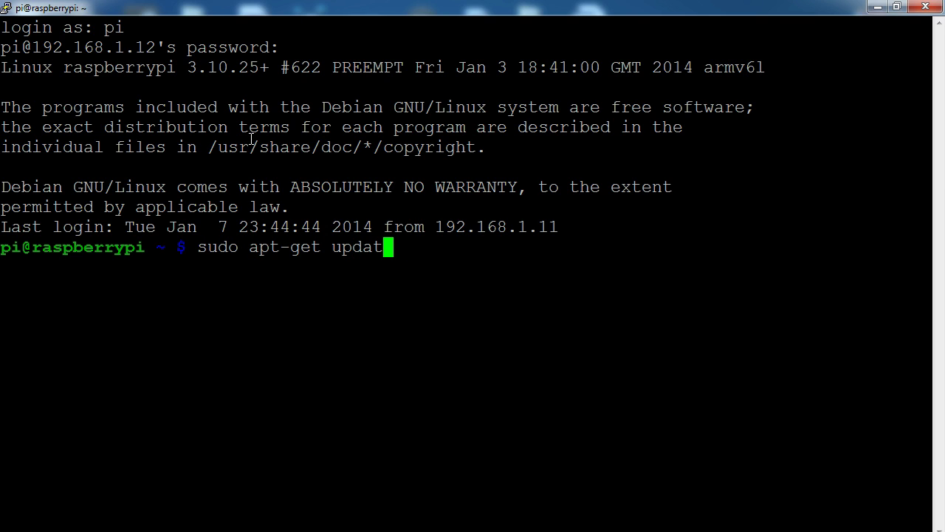
key("BackSpace")
type("pgrad")
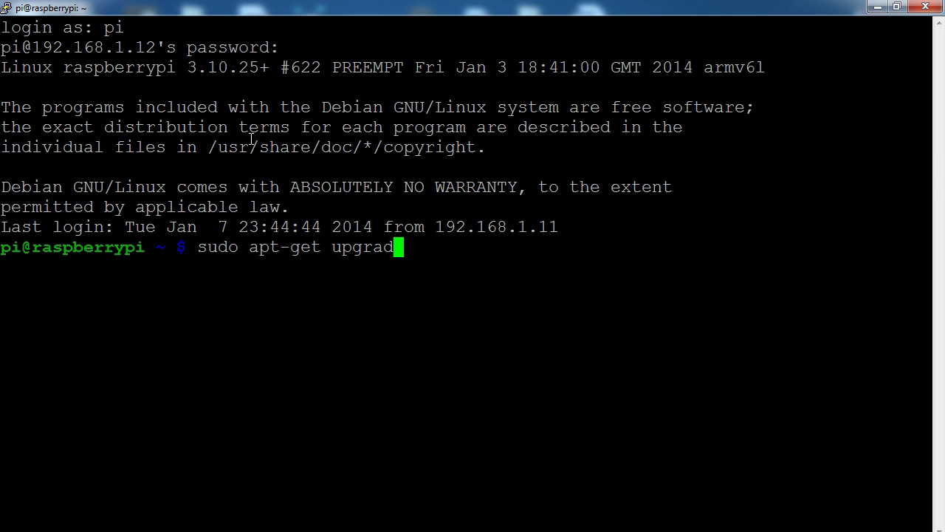
key("BackSpace")
key("BackSpace")
key("BackSpace")
key("BackSpace")
key("BackSpace")
key("BackSpace")
key("BackSpace")
key("BackSpace")
key("BackSpace")
key("BackSpace")
key("BackSpace")
key("BackSpace")
key("BackSpace")
key("BackSpace")
type("rpi=")
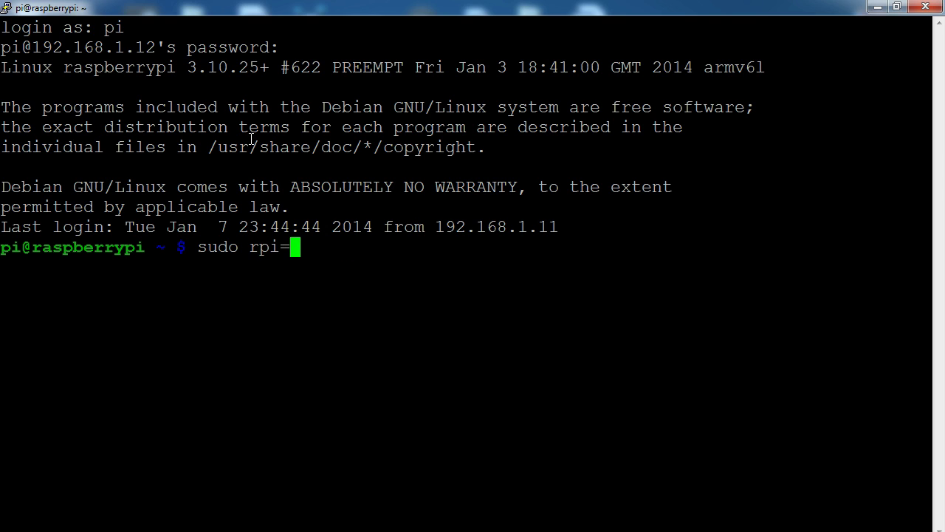
key("BackSpace")
type("-up")
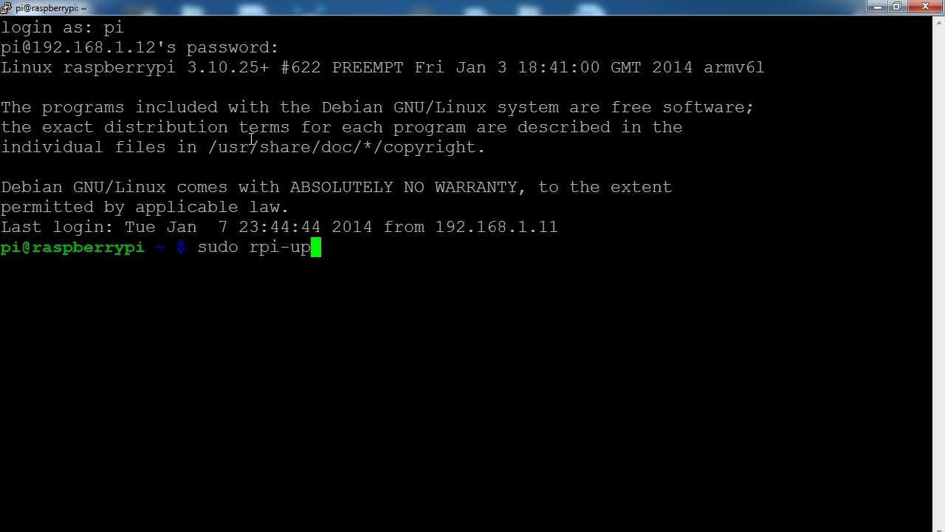
type("date")
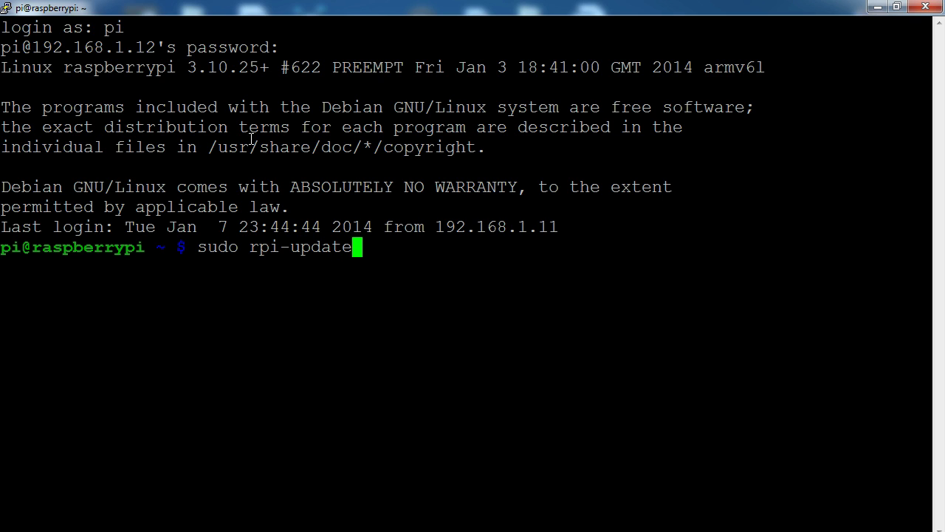
key("BackSpace")
key("BackSpace")
key("BackSpace")
key("BackSpace")
key("BackSpace")
key("BackSpace")
key("BackSpace")
key("BackSpace")
key("BackSpace")
key("BackSpace")
key("BackSpace")
key("BackSpace")
key("BackSpace")
key("BackSpace")
key("BackSpace")
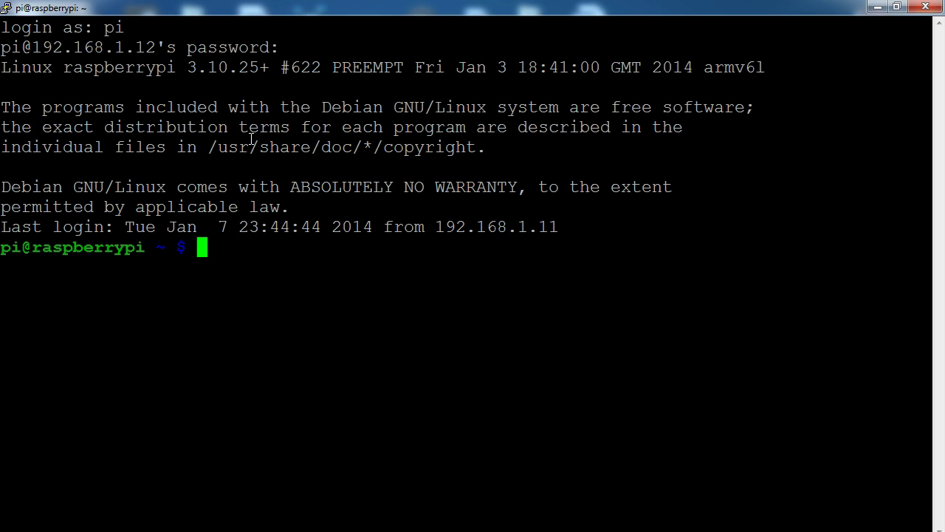
type("sudo r")
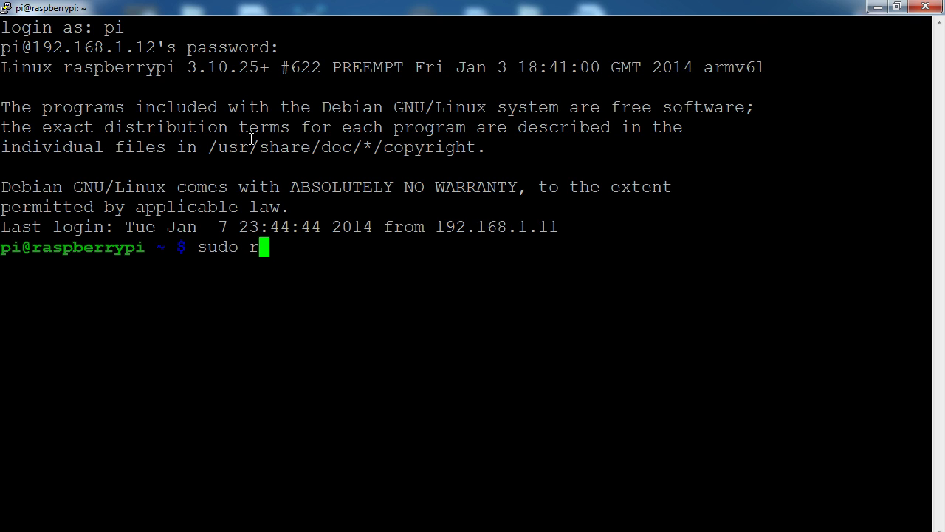
type("aspi-confi")
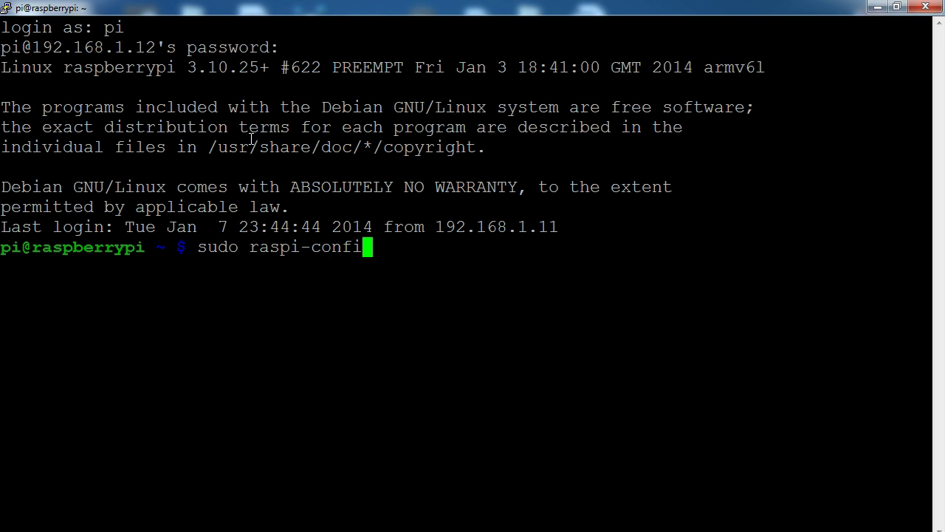
type("g")
key("Return")
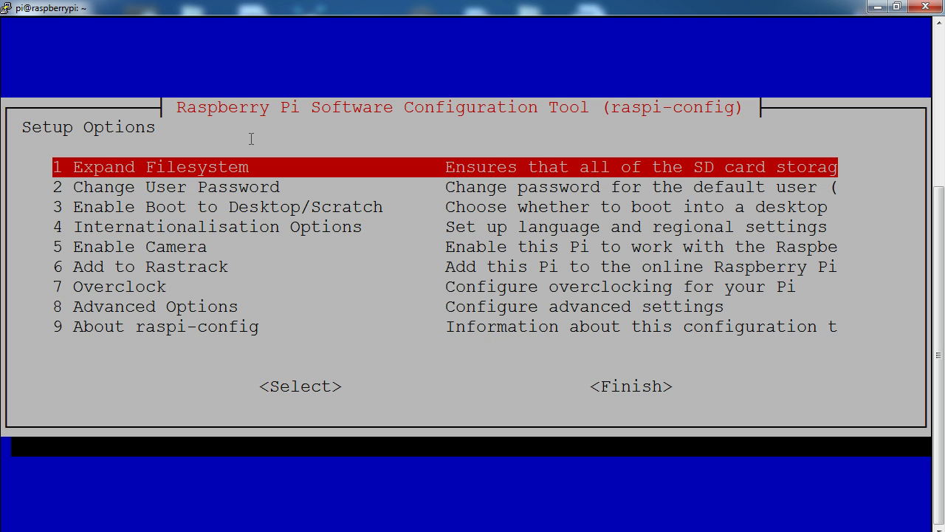
Enable the camera under '5 Enable Camera', then Finish and exit without rebooting.
key("Down")
key("Down")
key("Down")
key("Down")
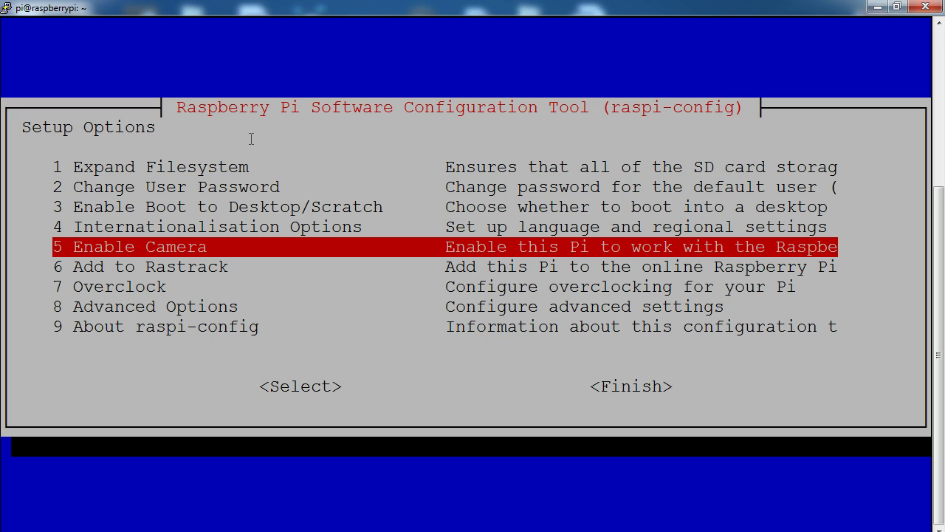
key("Return")
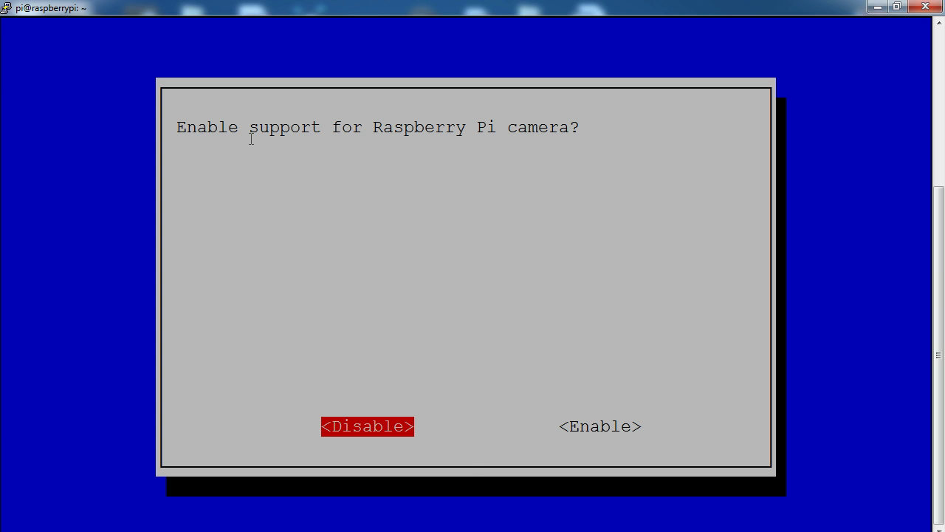
key("Right")
key("Return")
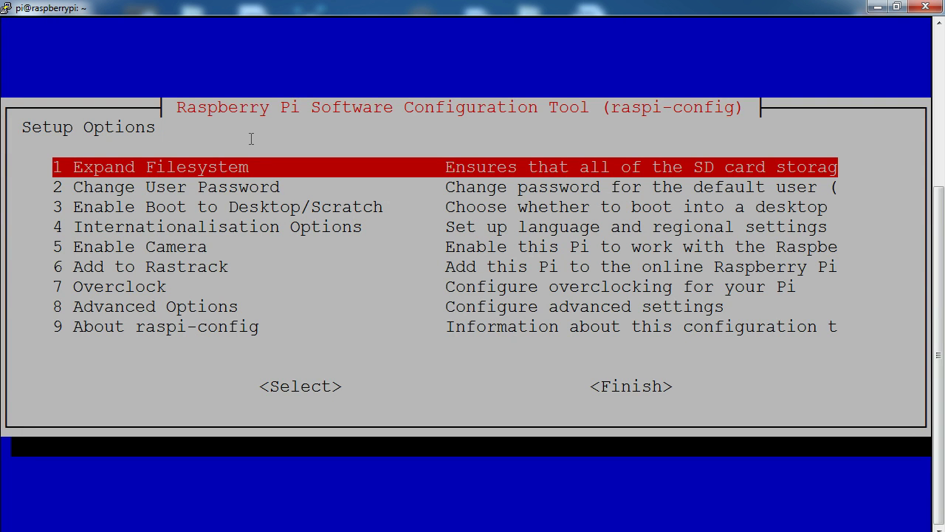
key("Down")
key("Down")
key("Down")
key("Down")
key("Down")
key("Down")
key("Down")
key("Down")
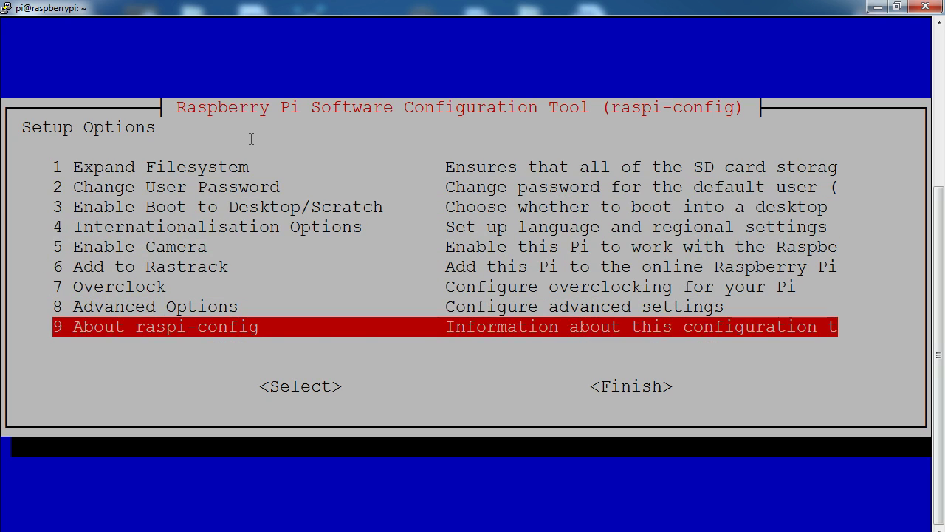
key("Tab")
key("Tab")
key("Return")
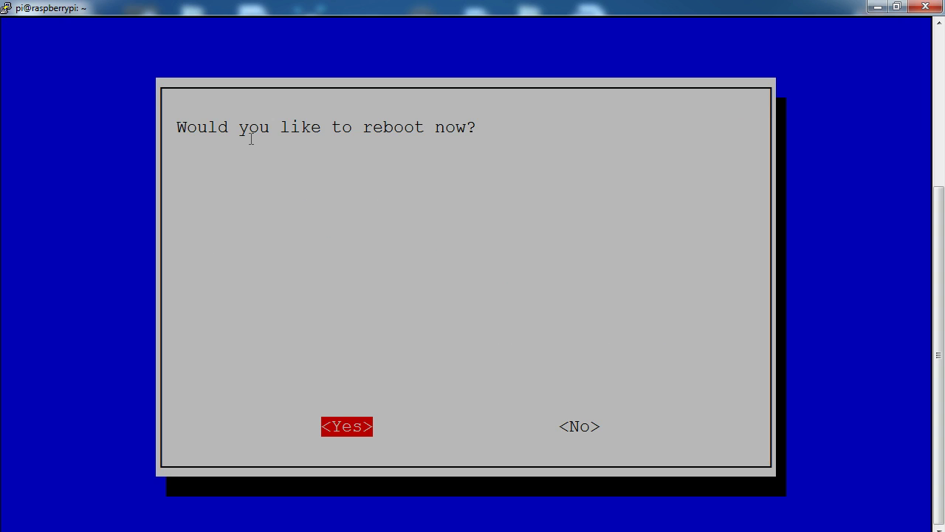
key("Return")
left_click(503, 382)
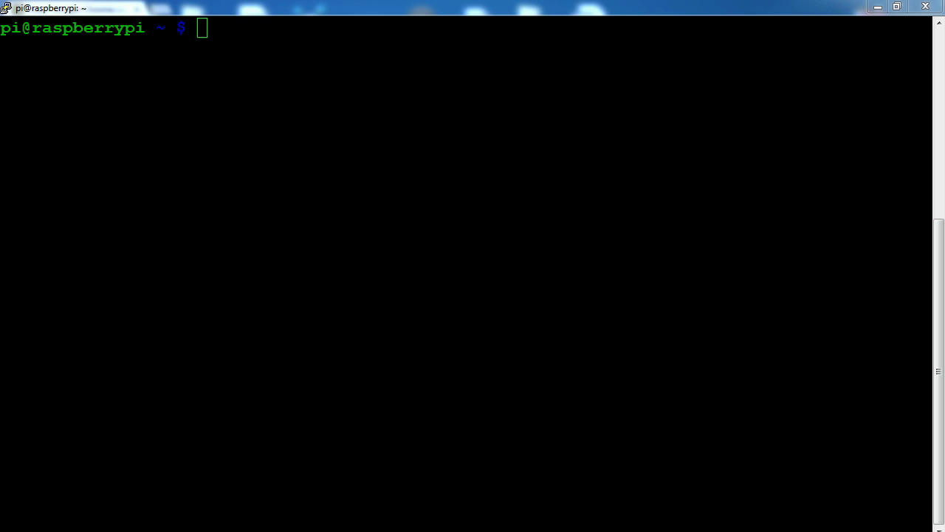
Run sudo apt-get install for libjpeg8-dev, imagemagick and libv4l-dev; apt cannot locate the last package.
left_click(344, 402)
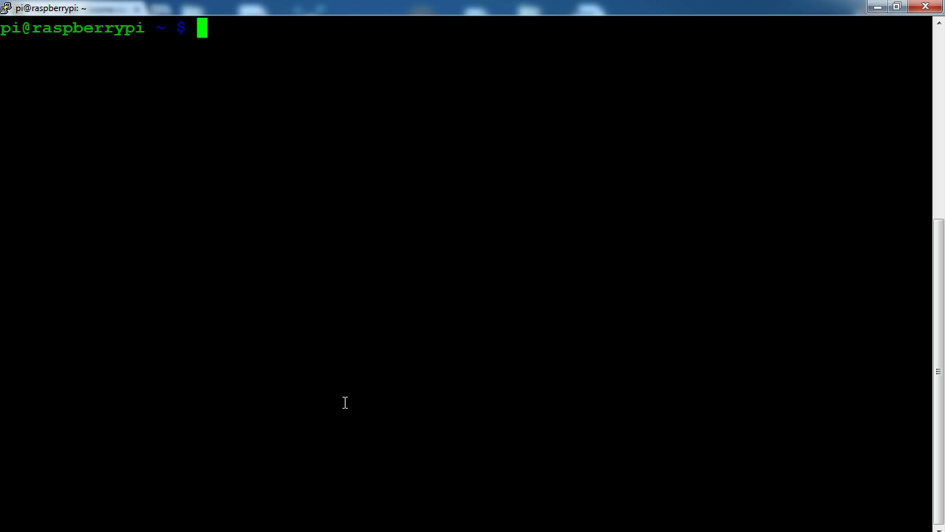
type("sudo apt-get ")
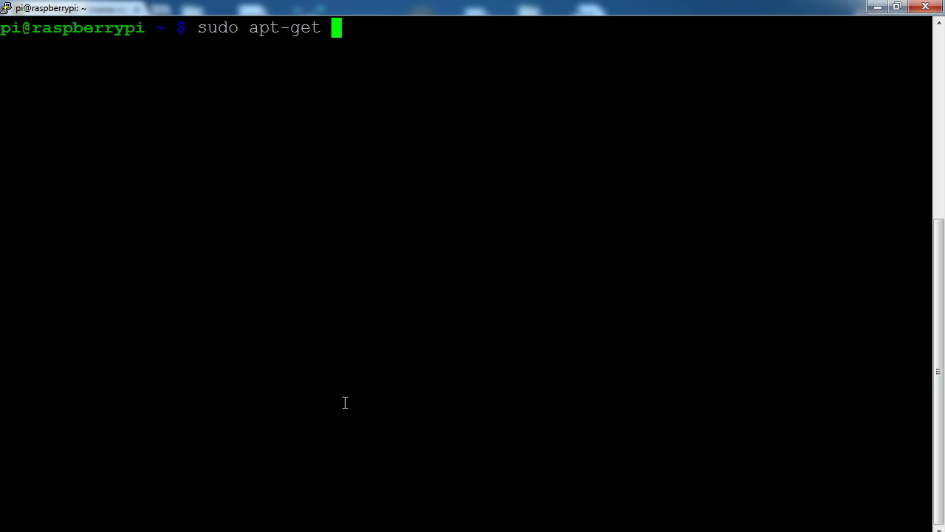
type("install")
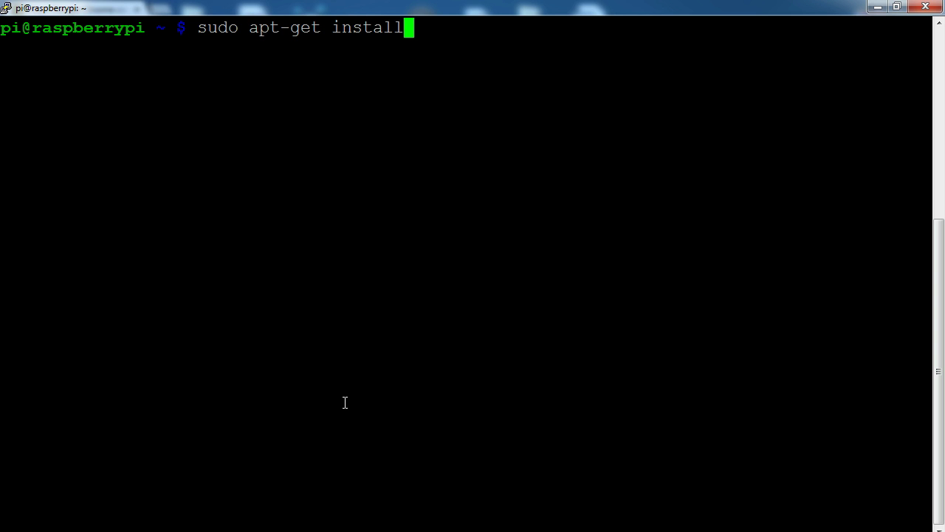
type(" libjpeg8-dev")
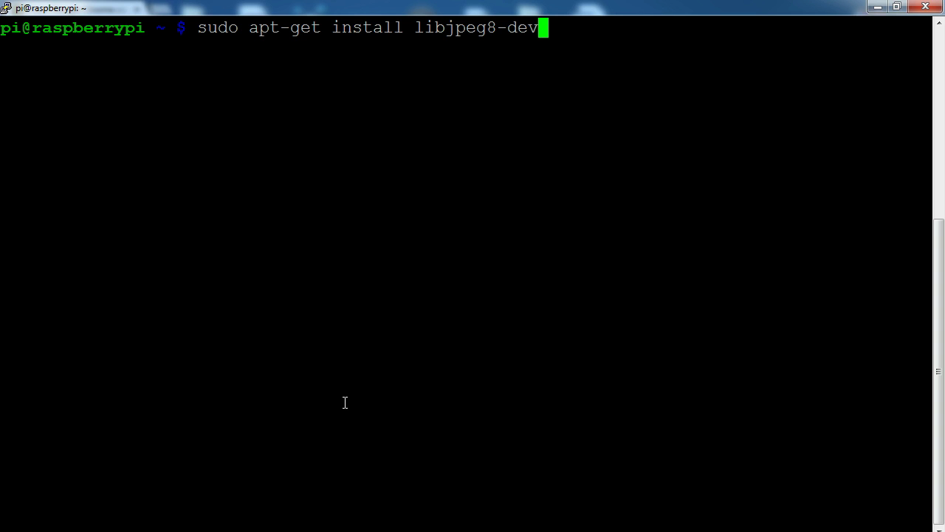
type(" imagemia")
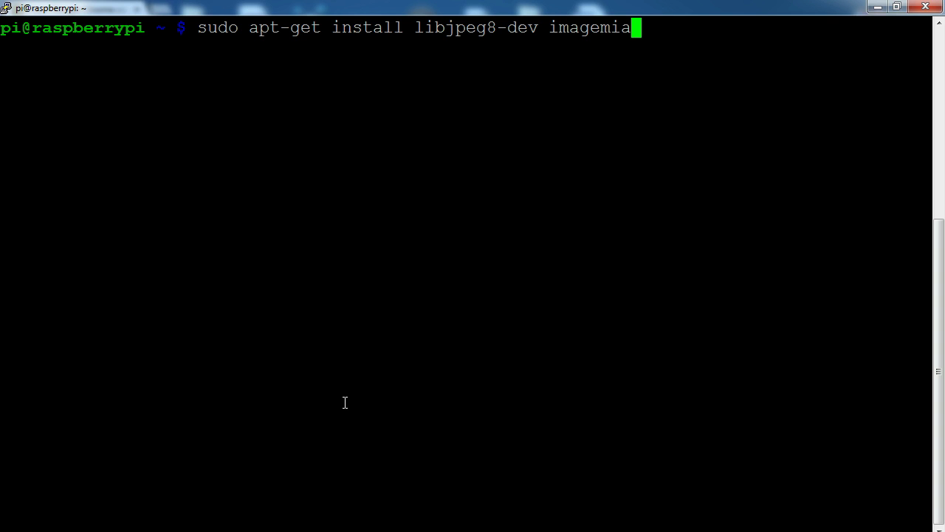
type("g")
key("BackSpace")
key("BackSpace")
key("BackSpace")
key("BackSpace")
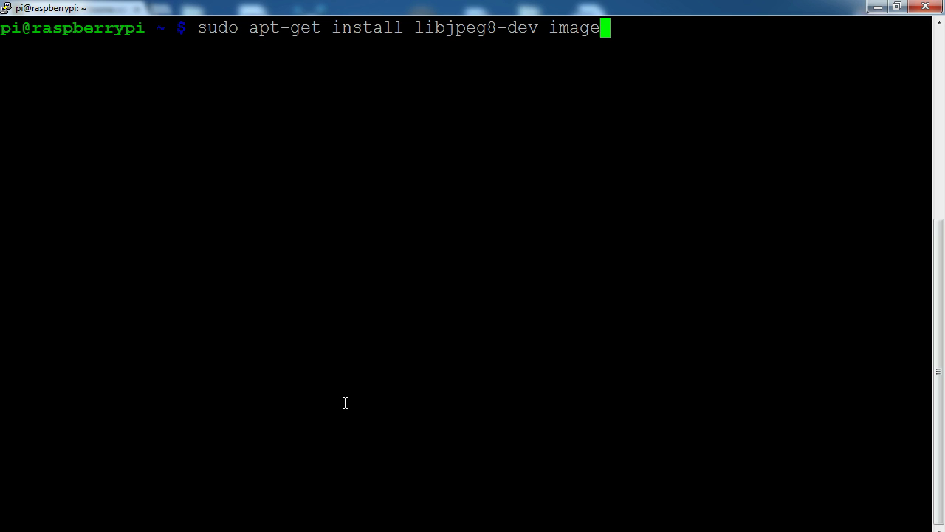
type("i")
key("BackSpace")
type("magick")
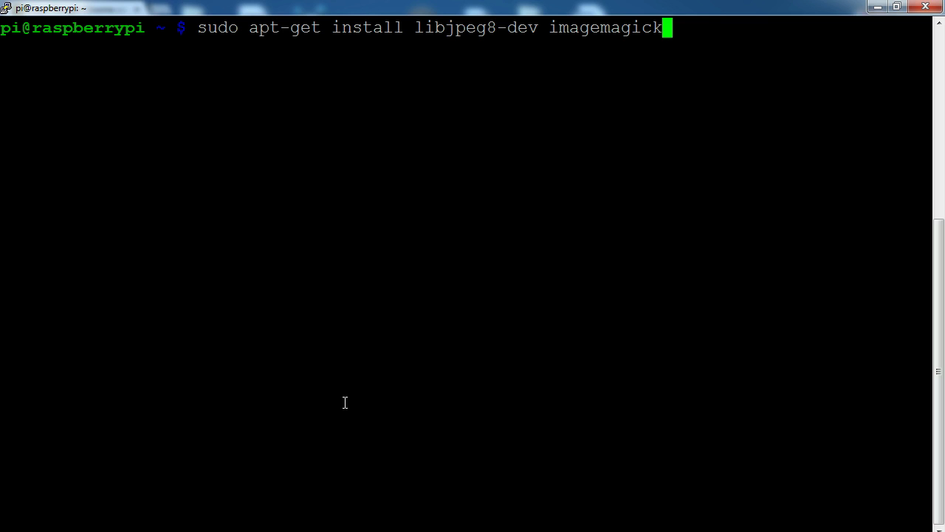
type(" libv")
key("BackSpace")
type("v")
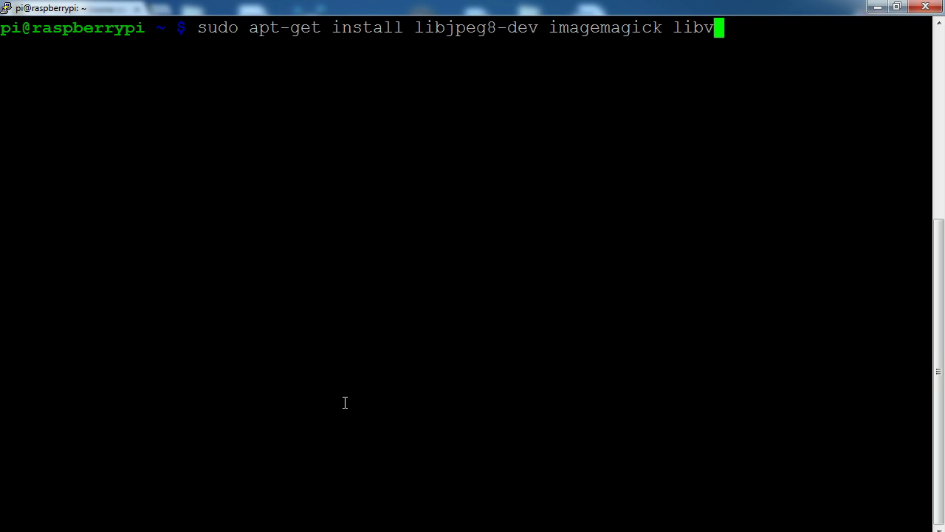
type("4l-dev")
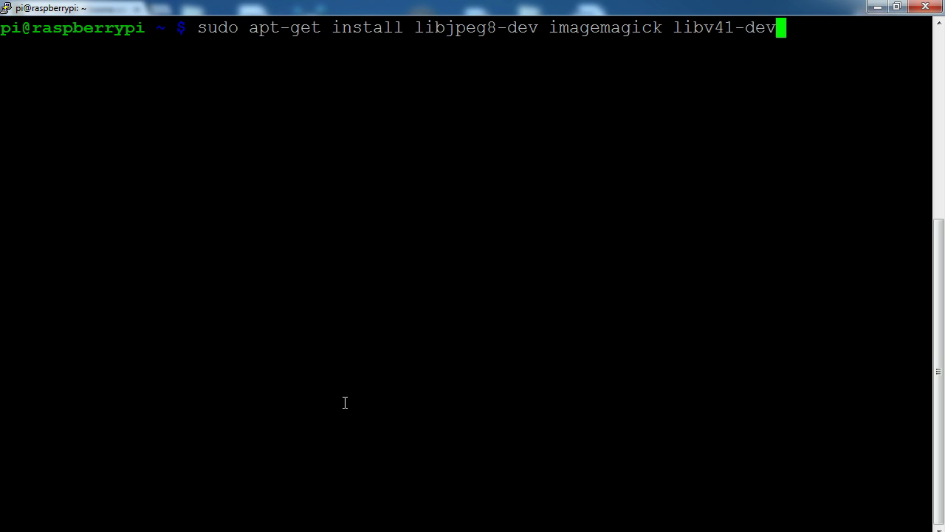
key("Return")
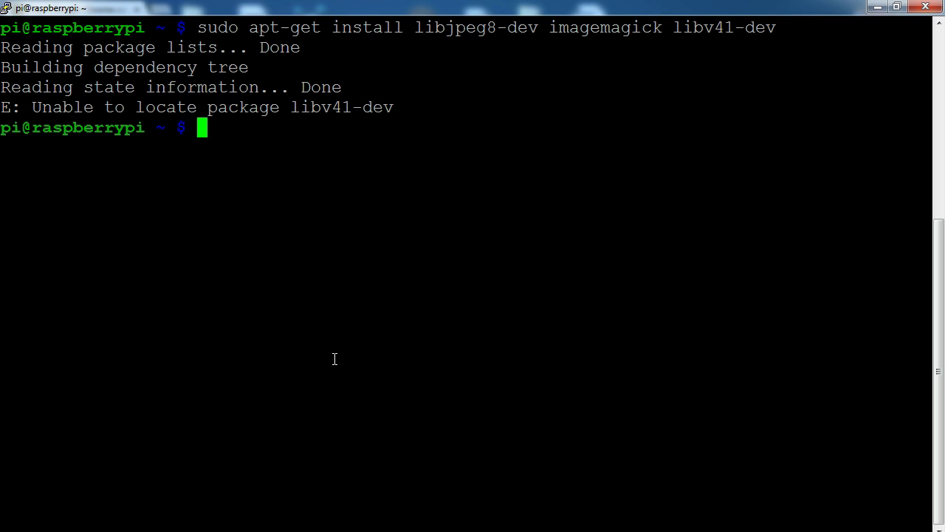
Symlink /usr/include/linux/videodev.h to videodev2.h with sudo ln -s.
type("sudo ")
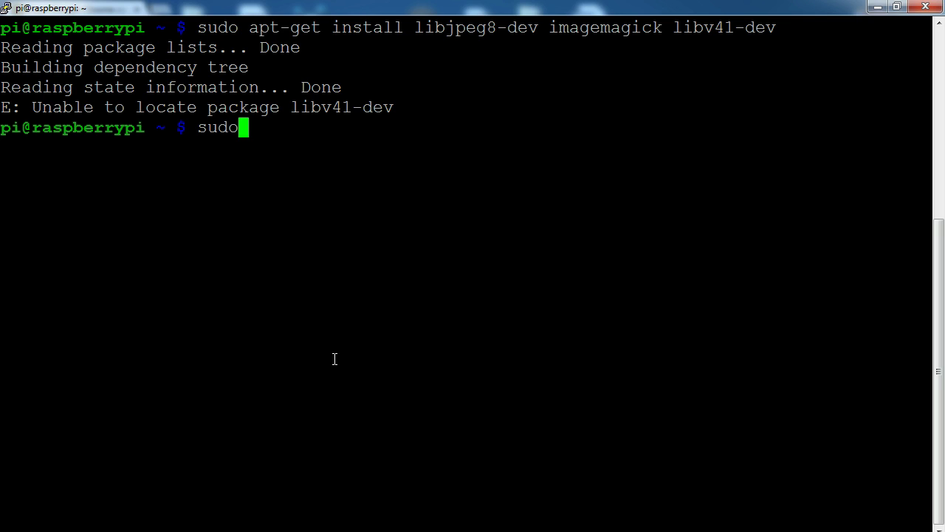
type("ln -s")
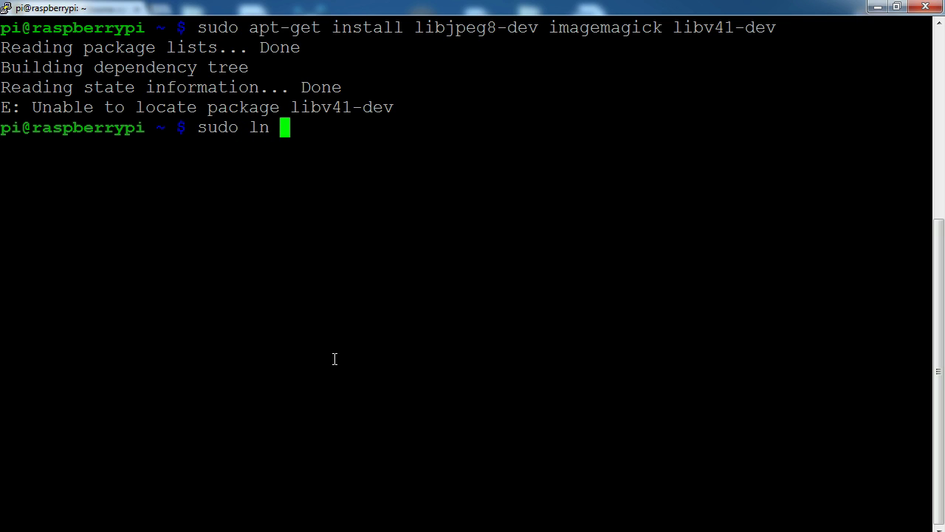
type("u")
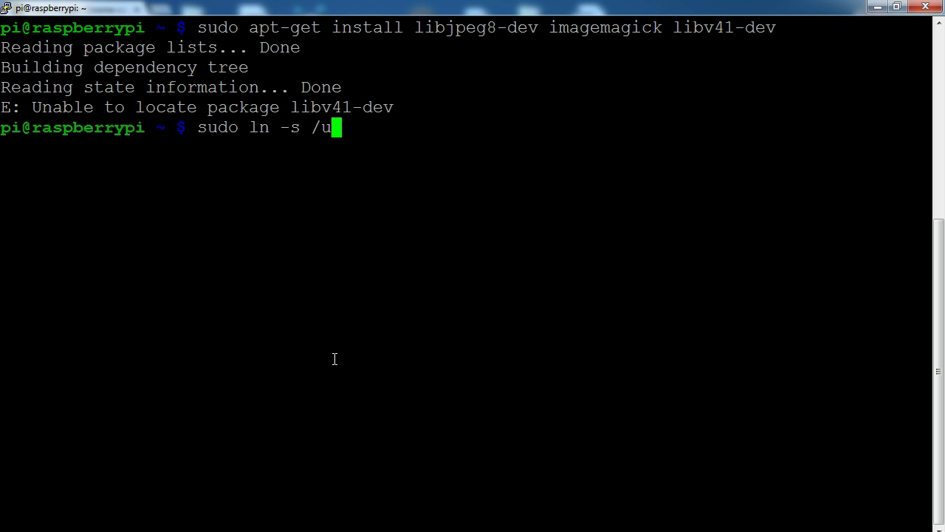
type("sr/include")
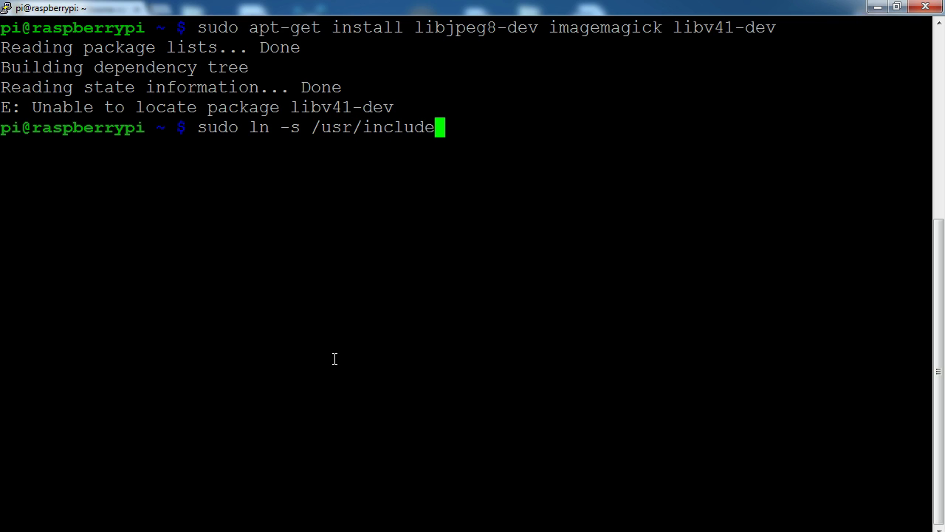
type("/linux/vi")
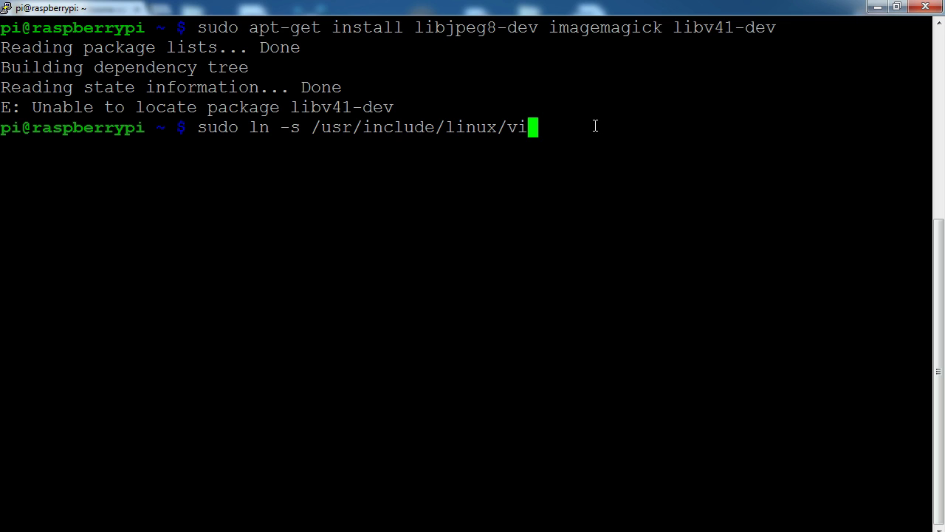
type("deodev")
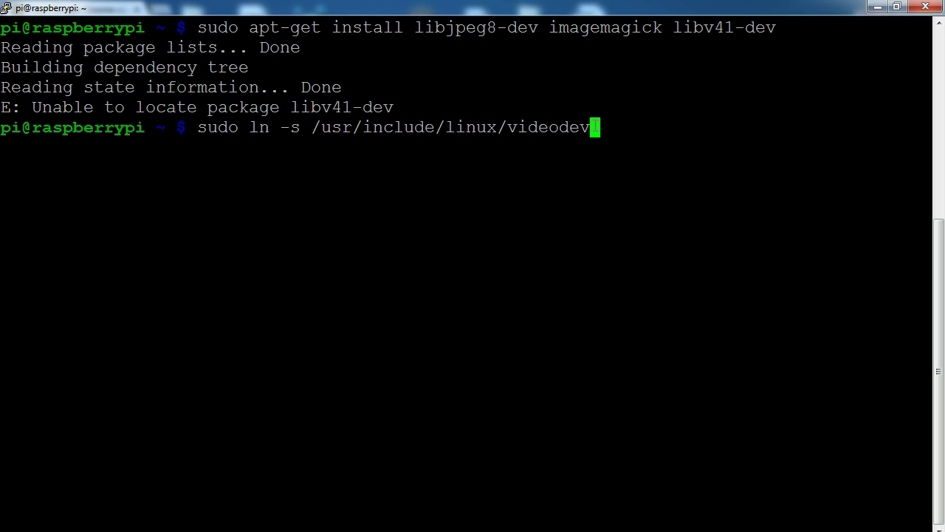
type("2.h")
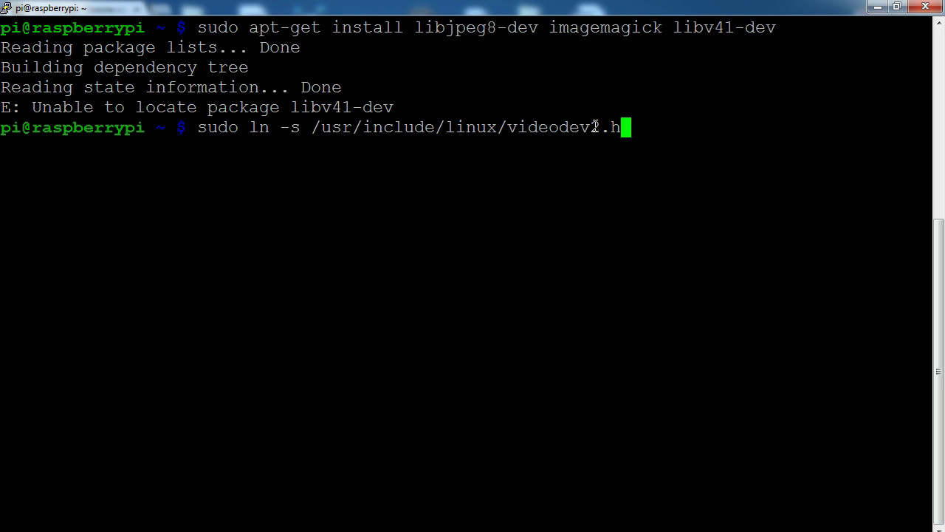
type(" /usr/include")
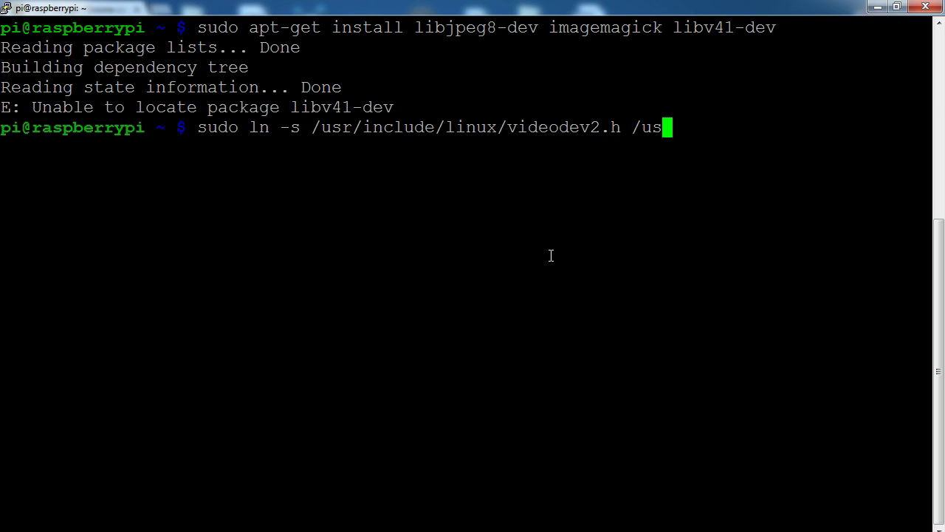
type("/li")
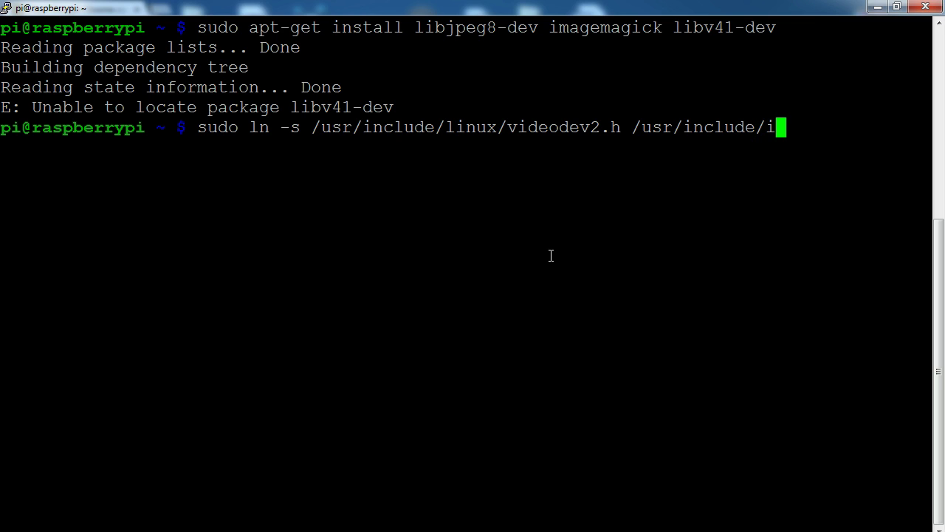
key("BackSpace")
type("linux")
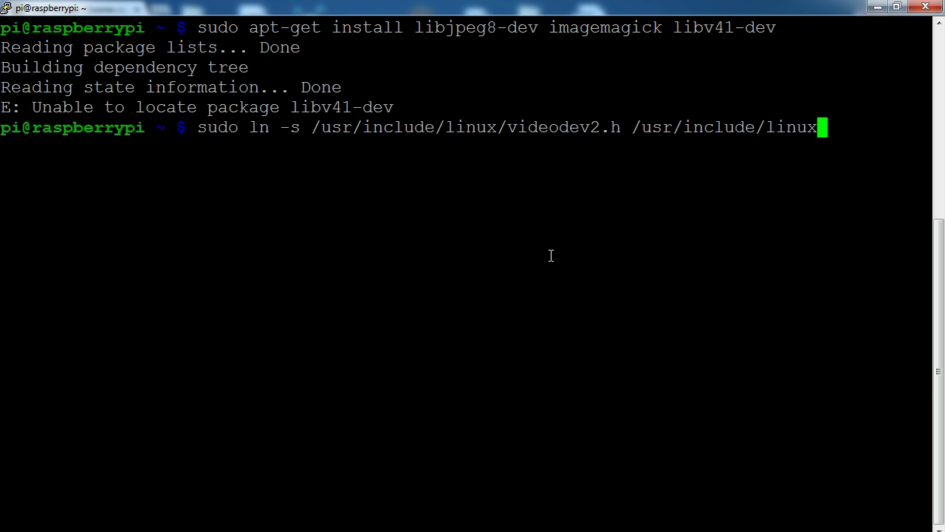
type("/videodev.h")
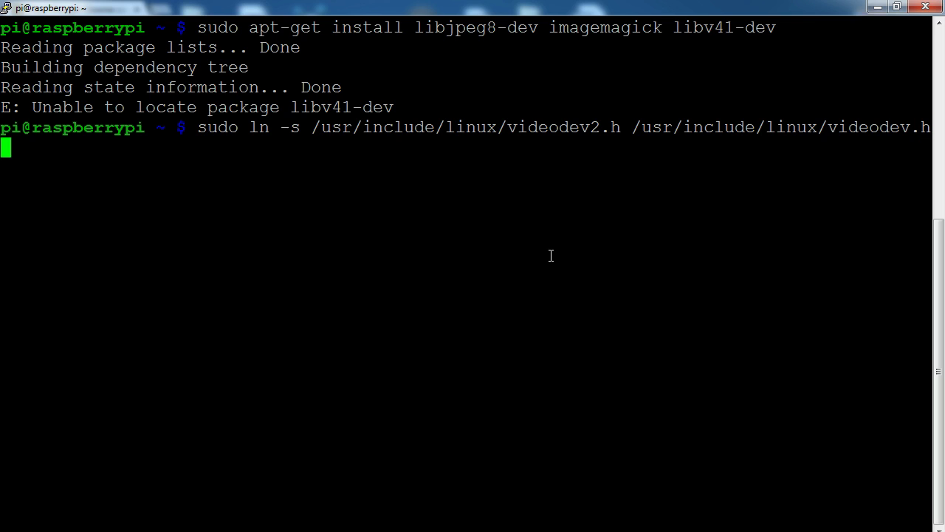
key("Return")
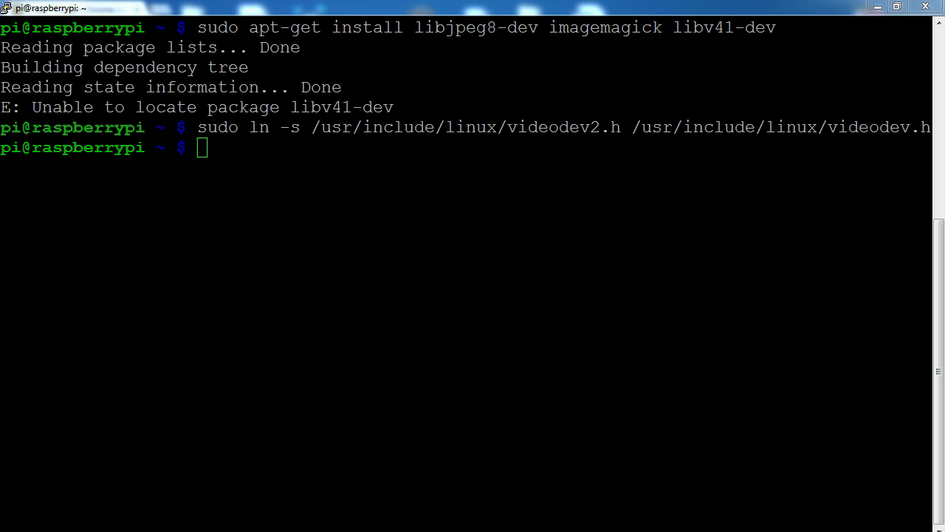
Run the pasted wget command fetching mjpg-streamer-code-182.zip from SourceForge.
right_click(272, 181)
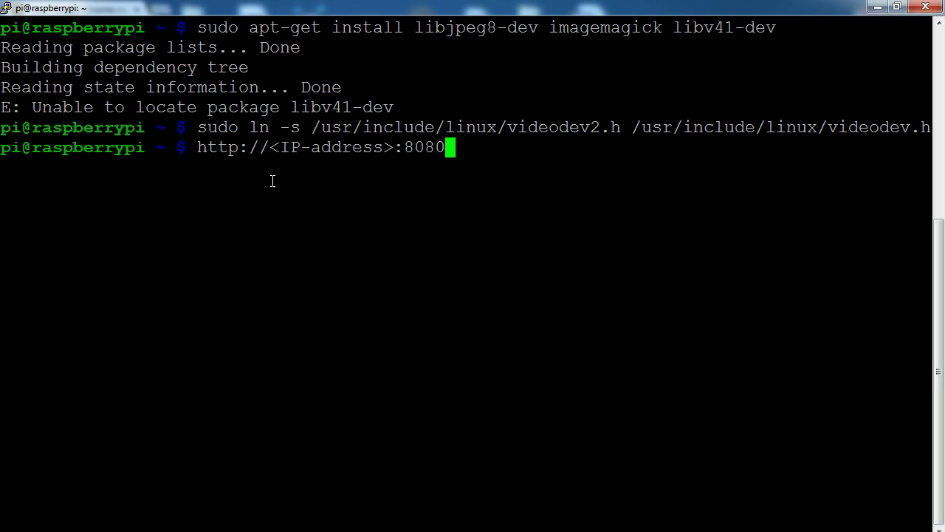
key("BackSpace")
key("BackSpace")
key("BackSpace")
key("BackSpace")
key("BackSpace")
key("BackSpace")
key("BackSpace")
key("BackSpace")
key("BackSpace")
key("BackSpace")
key("BackSpace")
key("BackSpace")
key("BackSpace")
key("BackSpace")
key("BackSpace")
key("BackSpace")
key("BackSpace")
key("BackSpace")
key("BackSpace")
key("BackSpace")
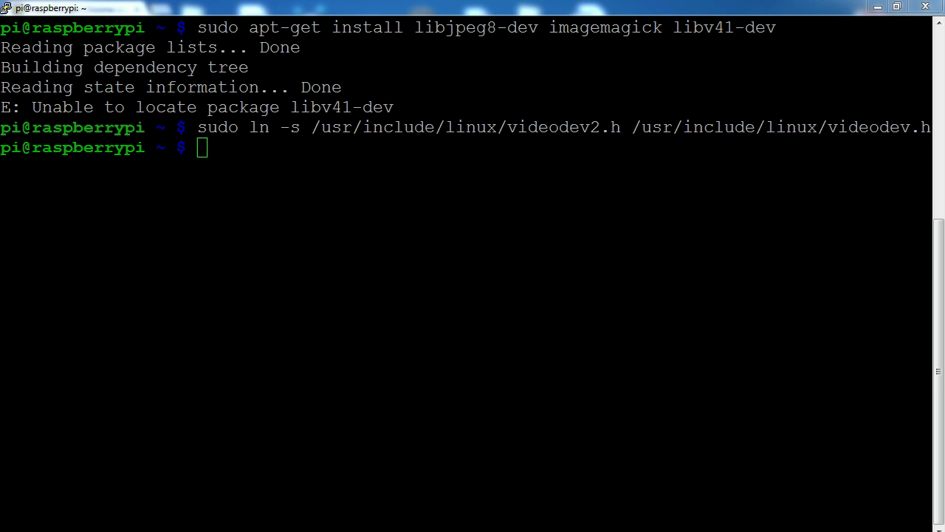
right_click(249, 321)
key("Return")
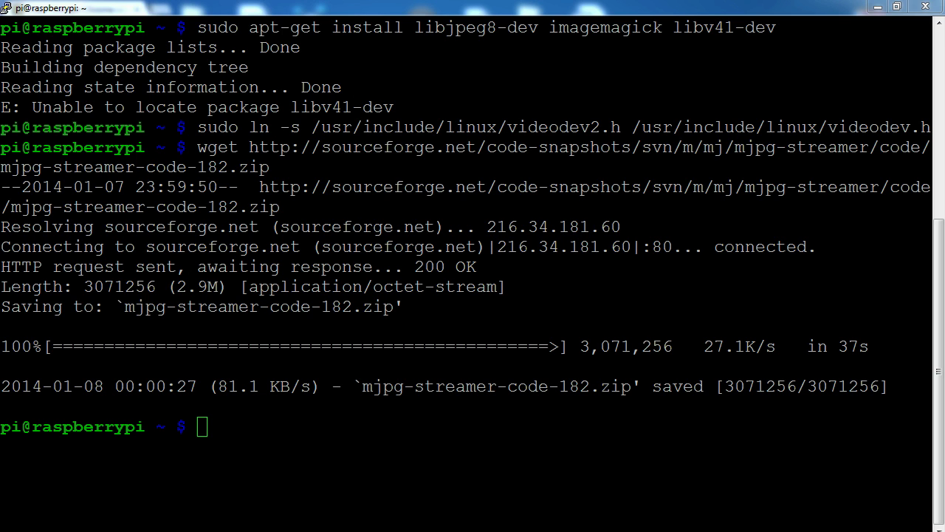
Unzip mjpg-streamer-code-182.zip and change into mjpg-streamer-code-182/mjpg-streamer.
left_click(243, 438)
right_click(239, 429)
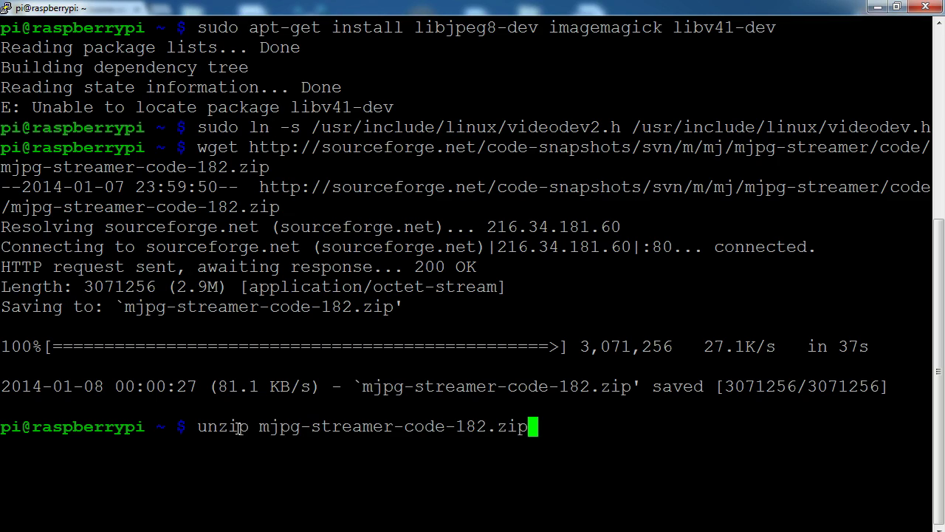
key("Return")
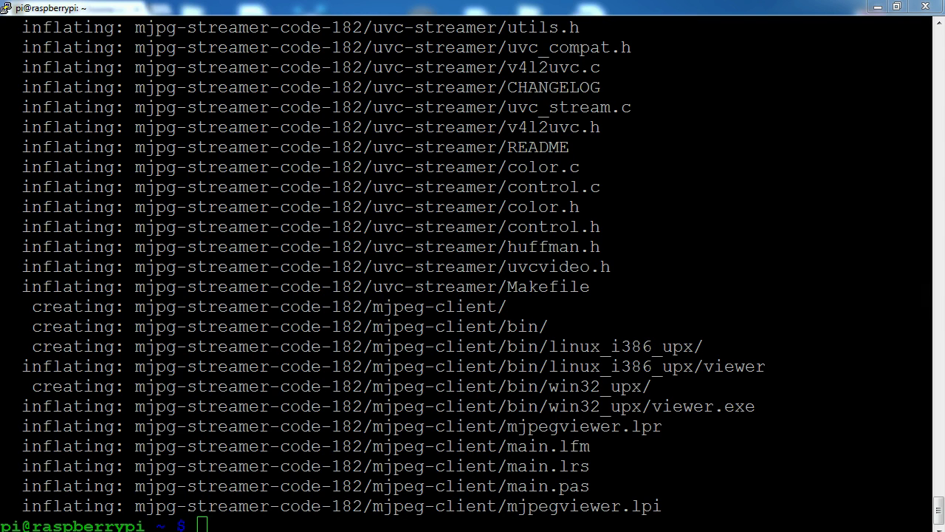
left_click(370, 509)
right_click(362, 517)
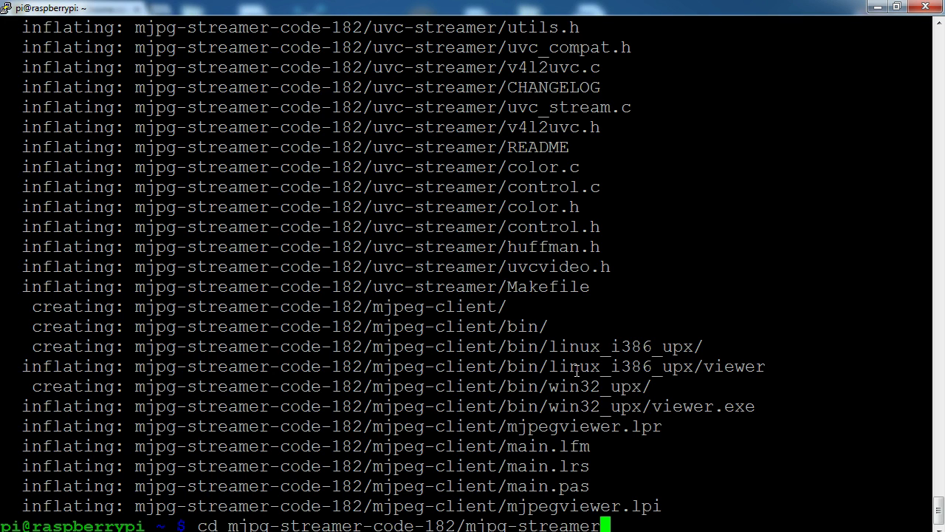
key("Return")
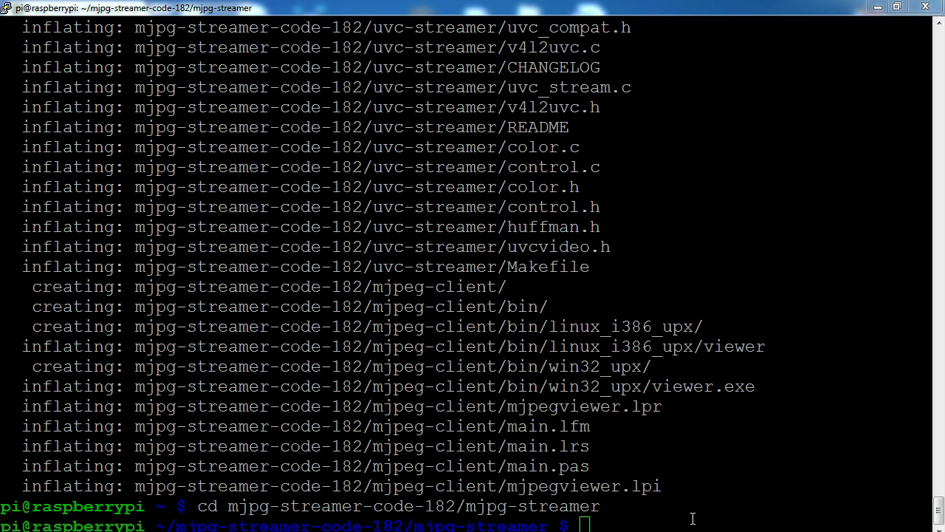
Compile mjpg_streamer, input_file.so and output_http.so with make.
left_click(627, 517)
right_click(626, 528)
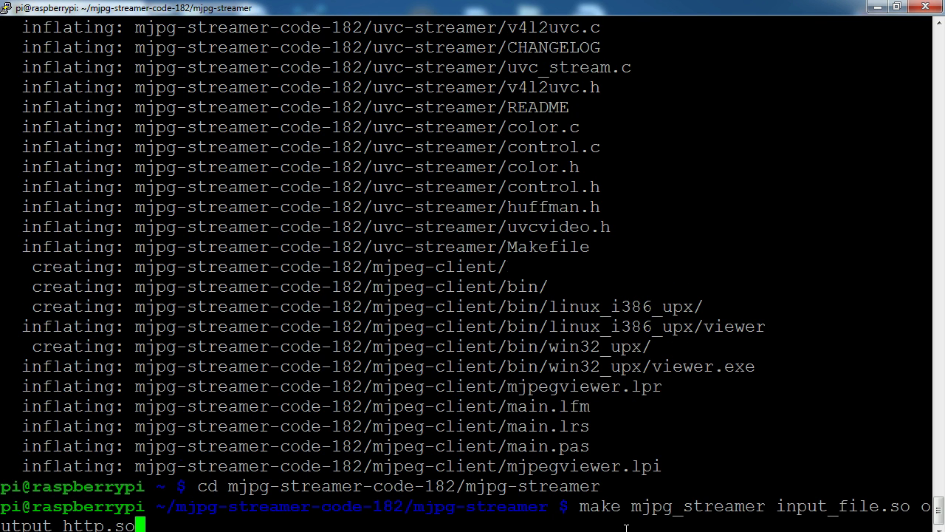
key("Return")
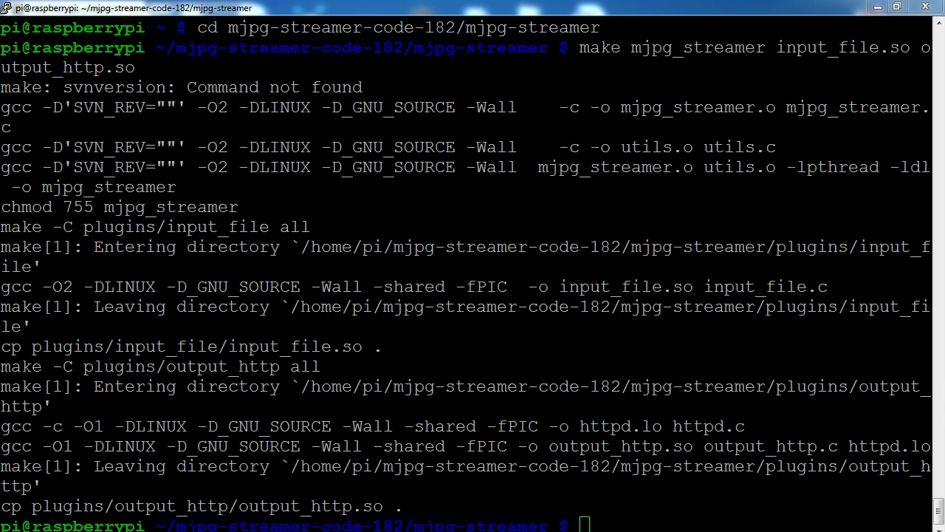
left_click(536, 515)
key("Return")
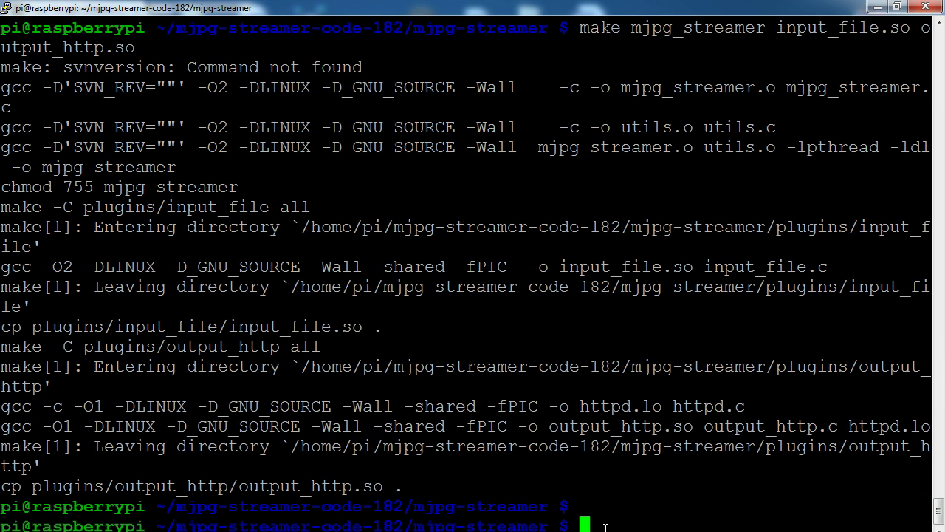
key("Return")
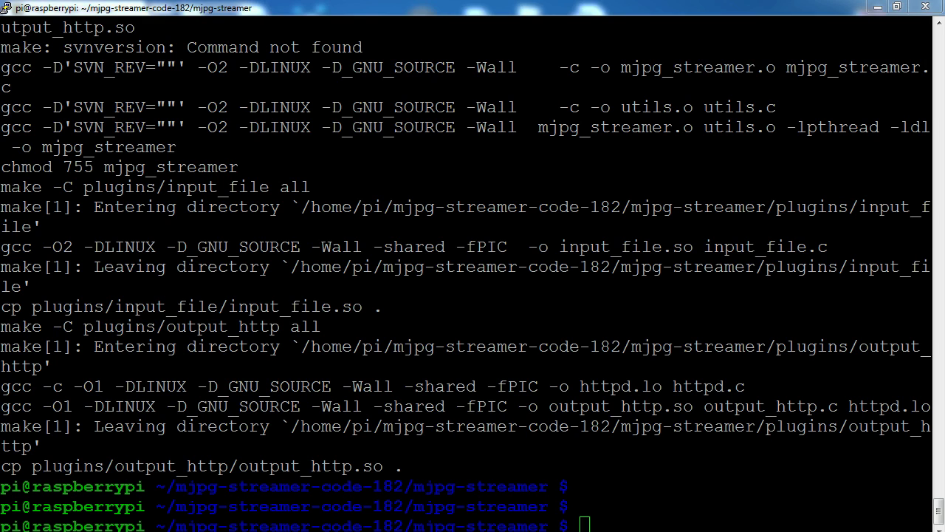
left_click(730, 519)
right_click(730, 518)
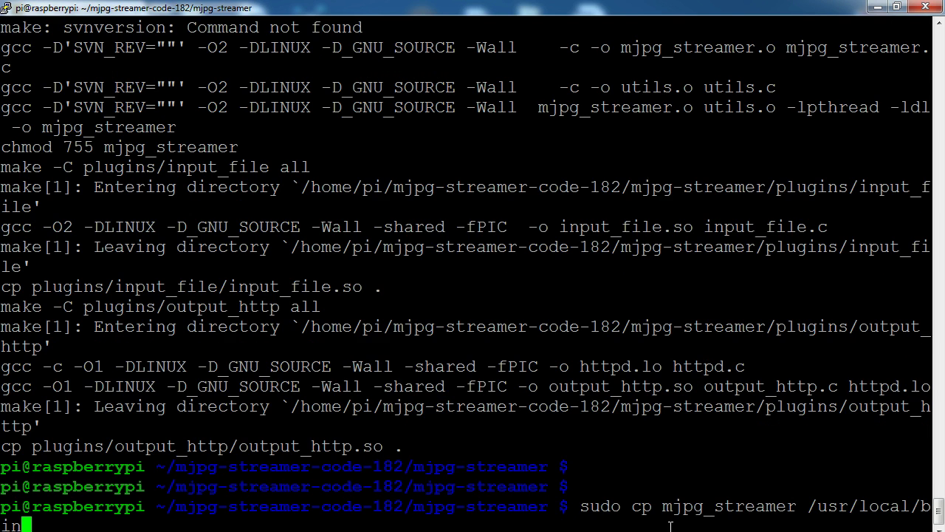
key("Return")
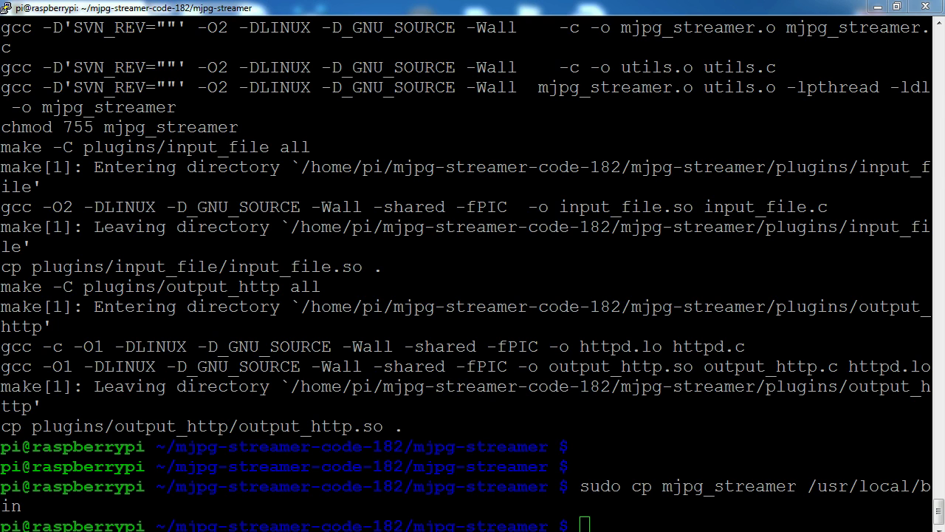
left_click(301, 507)
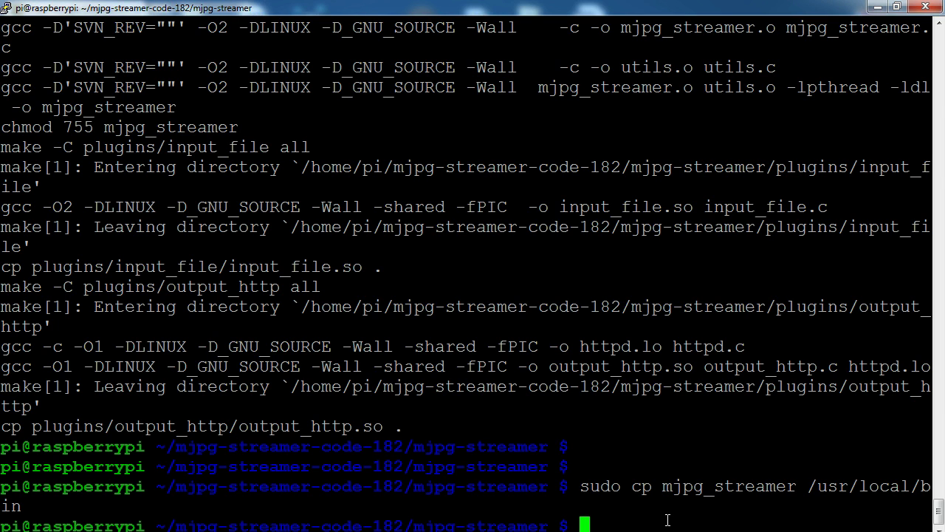
right_click(301, 507)
key("Return")
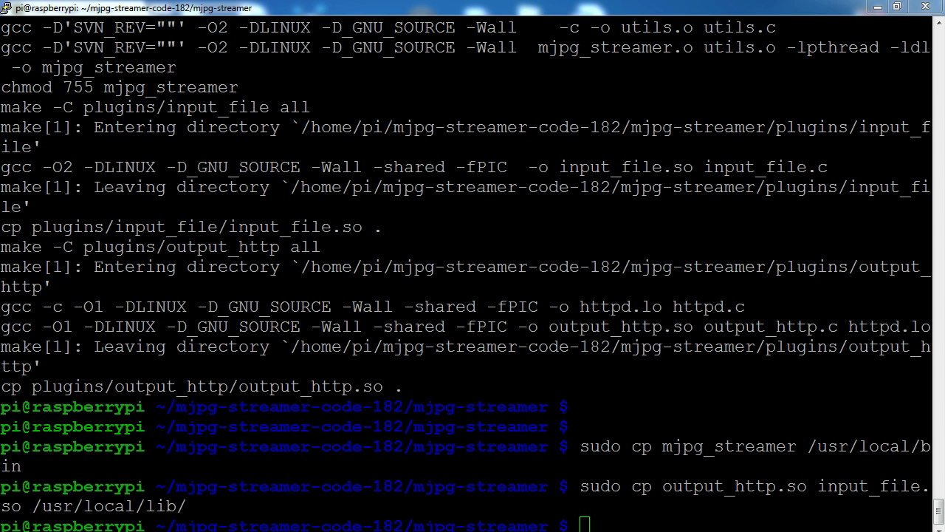
left_click(692, 529)
right_click(692, 529)
key("Return")
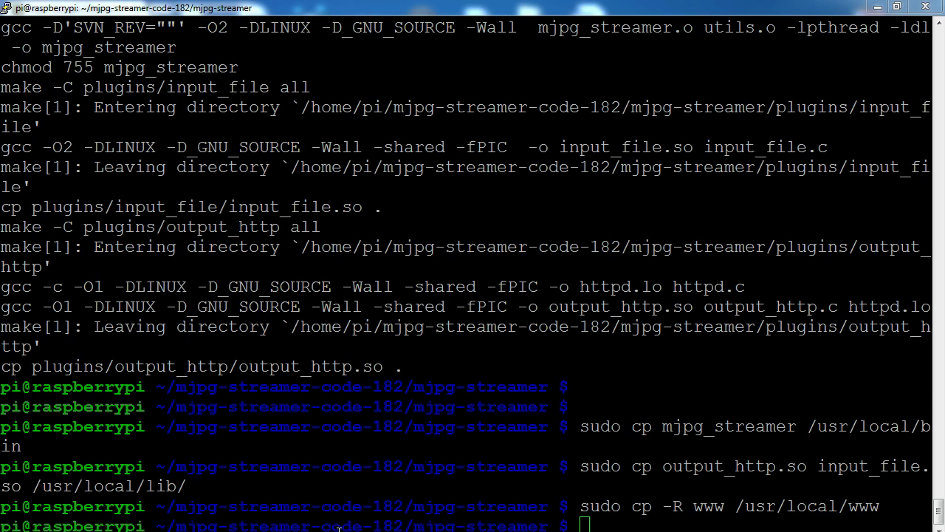
Create the /tmp/stream folder with mkdir.
left_click(582, 526)
type("m")
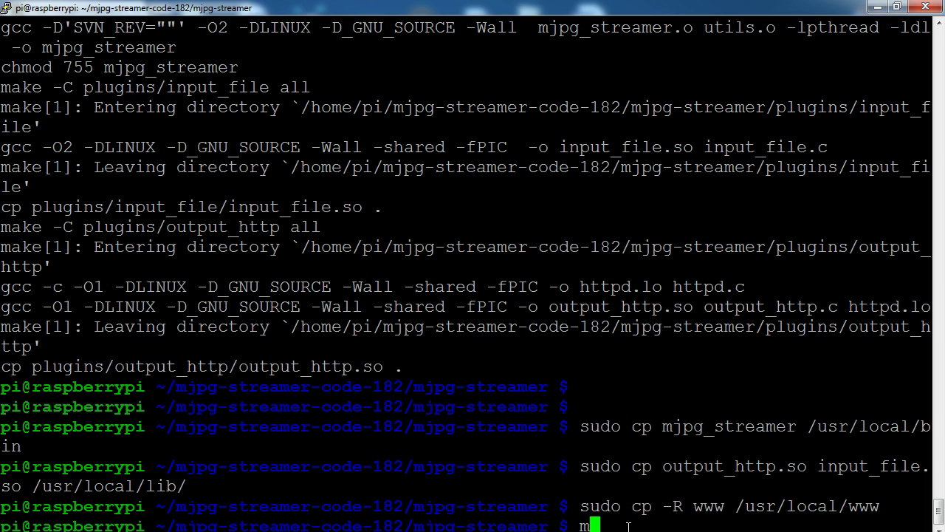
type("kdir /tmp")
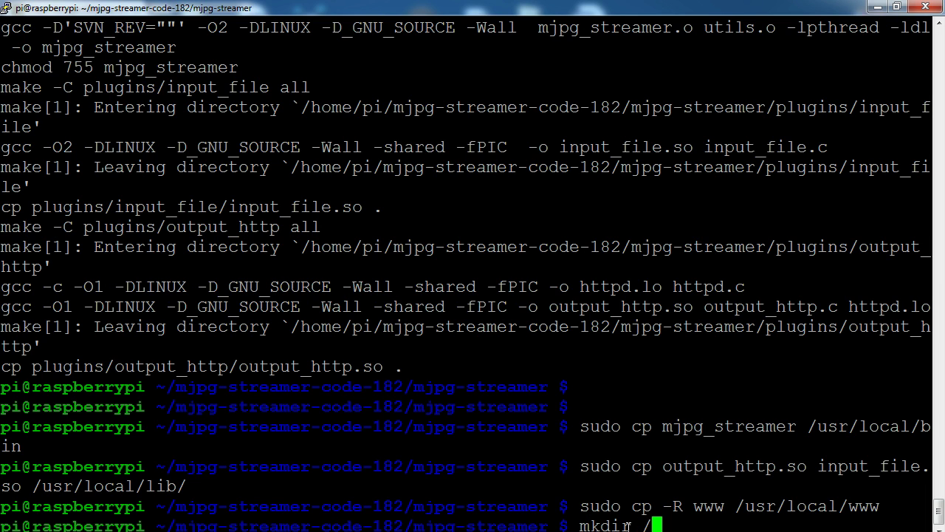
key("BackSpace")
key("BackSpace")
type("mp")
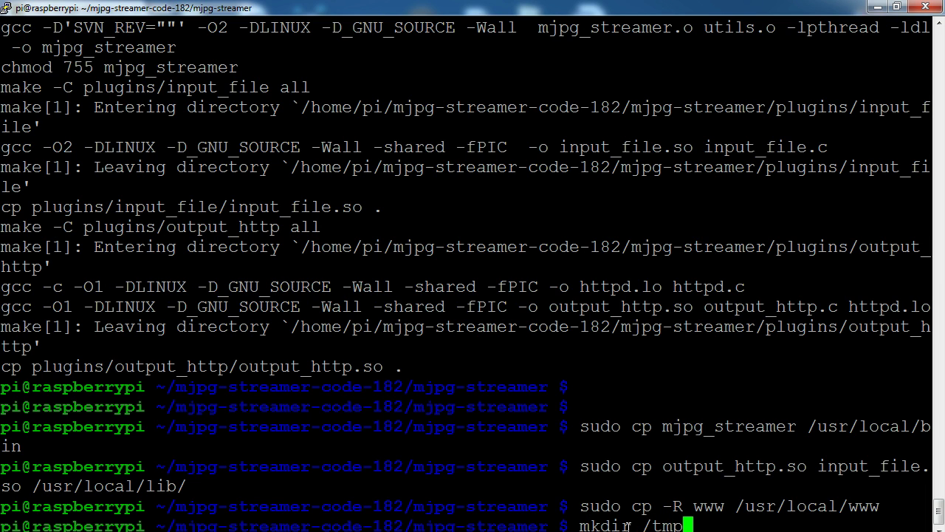
type("/strea")
type("m")
key("Return")
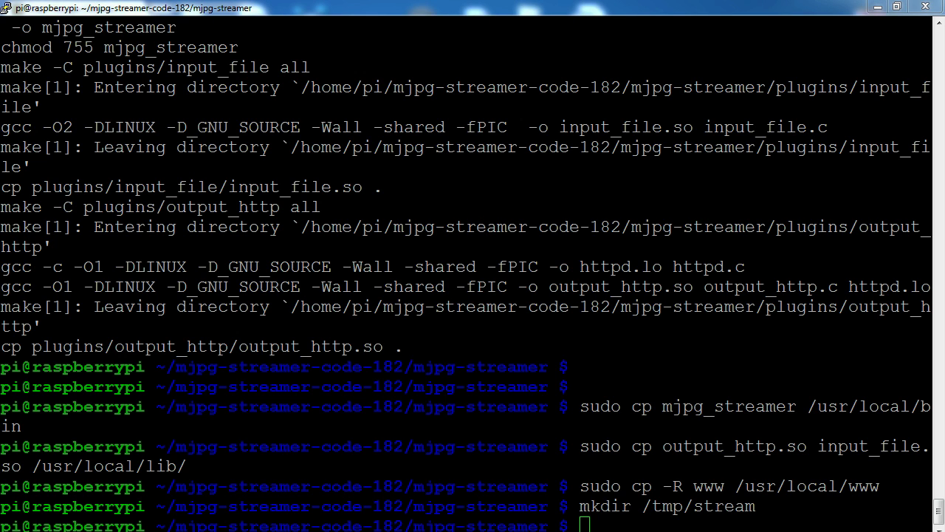
Run raspistill in the background writing /tmp/stream/pic.jpg, then start mjpg_streamer on port 8080.
right_click(616, 524)
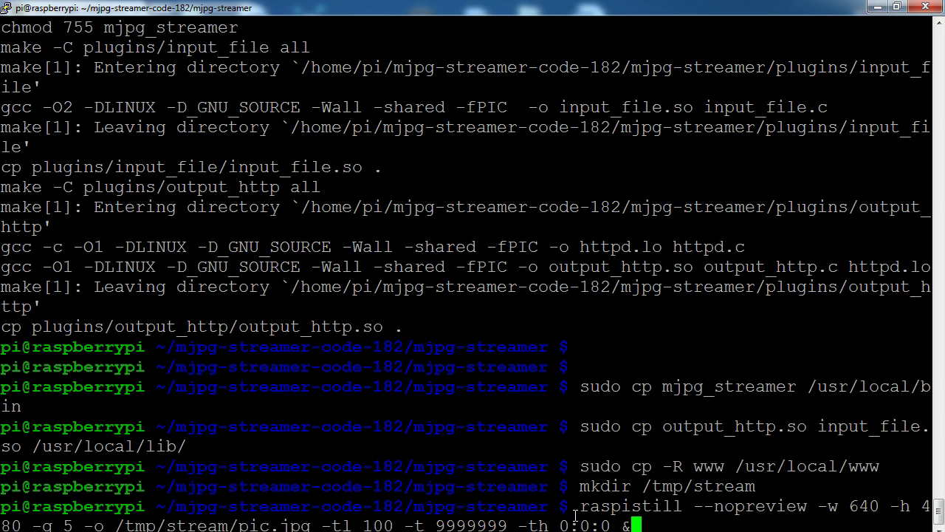
left_click_drag(576, 508, 688, 508)
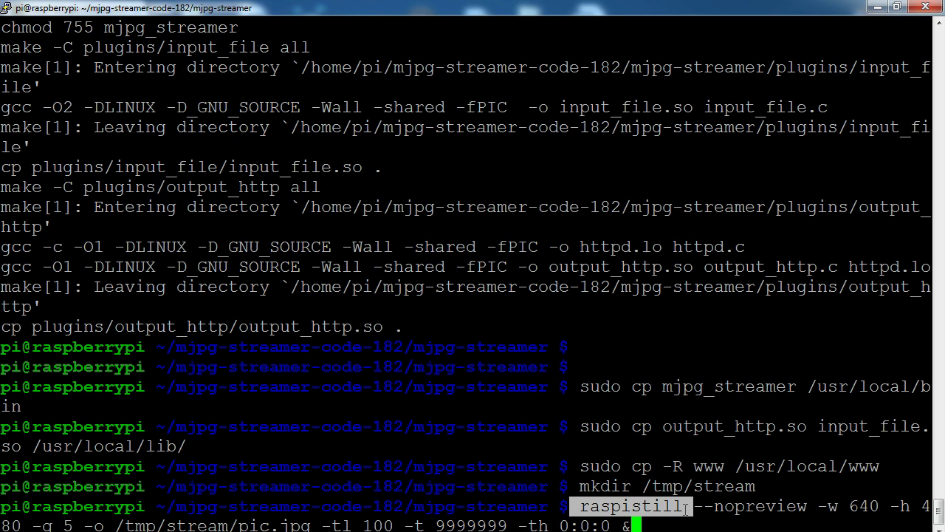
left_click(734, 510)
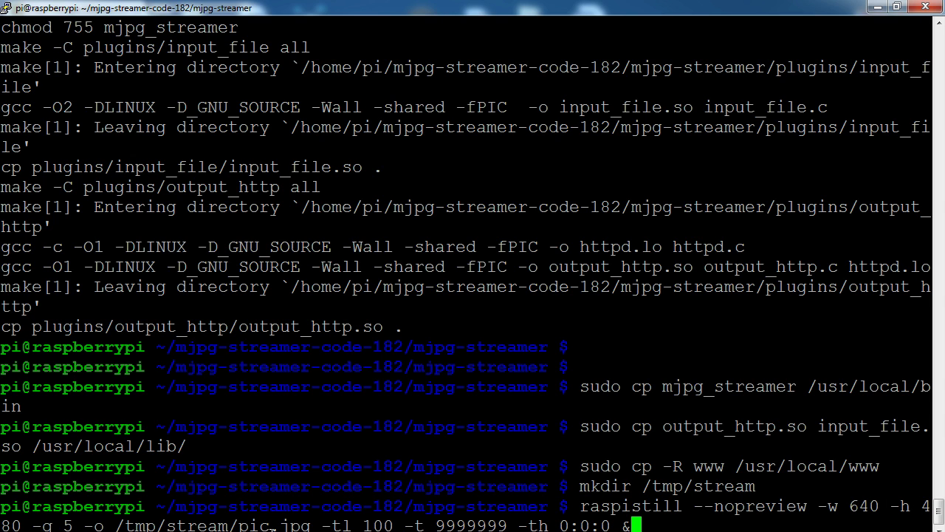
left_click_drag(105, 524, 311, 525)
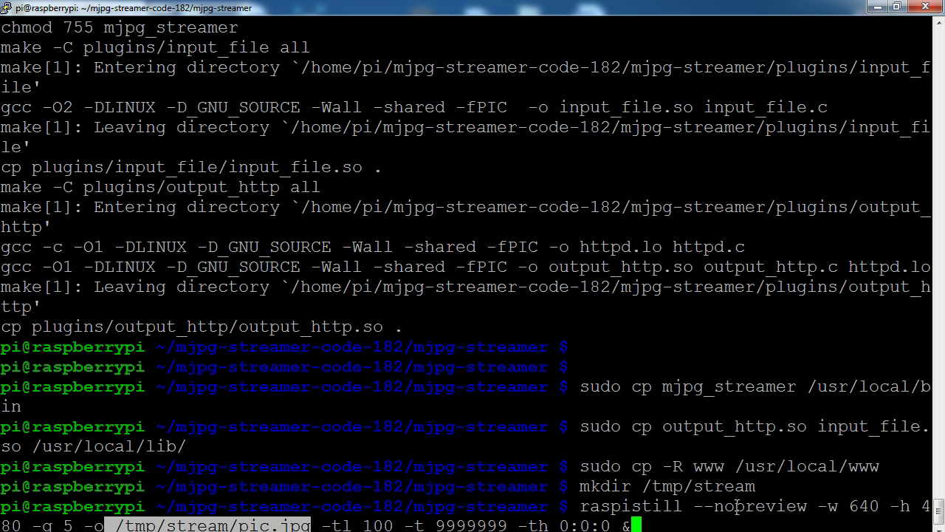
left_click_drag(763, 488, 656, 486)
left_click(656, 486)
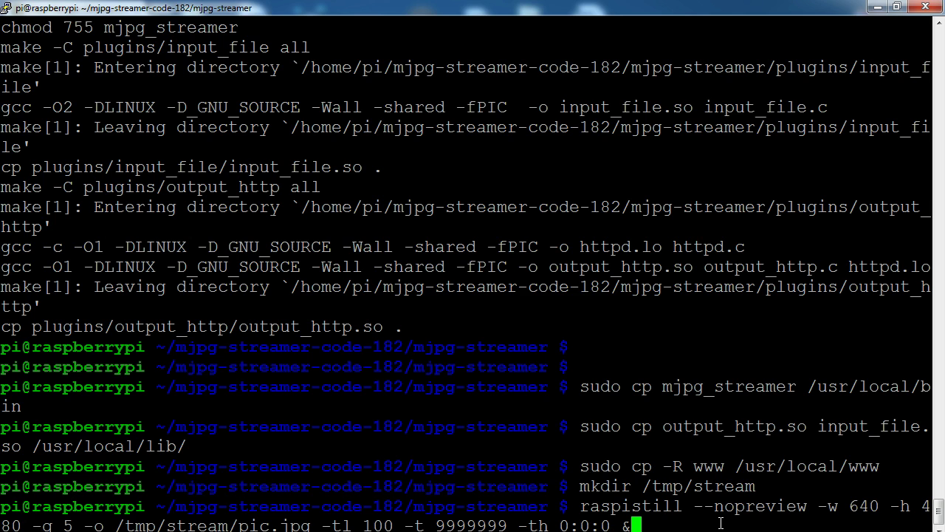
key("Return")
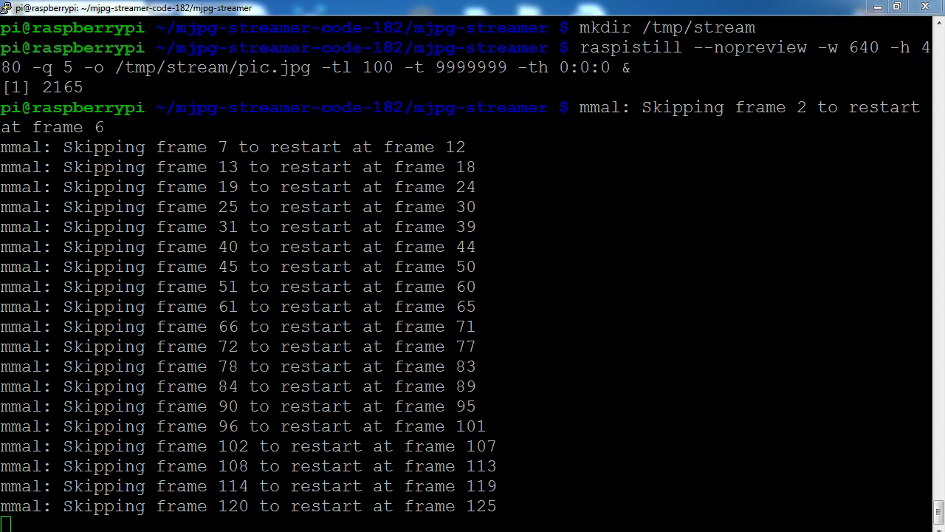
right_click(306, 515)
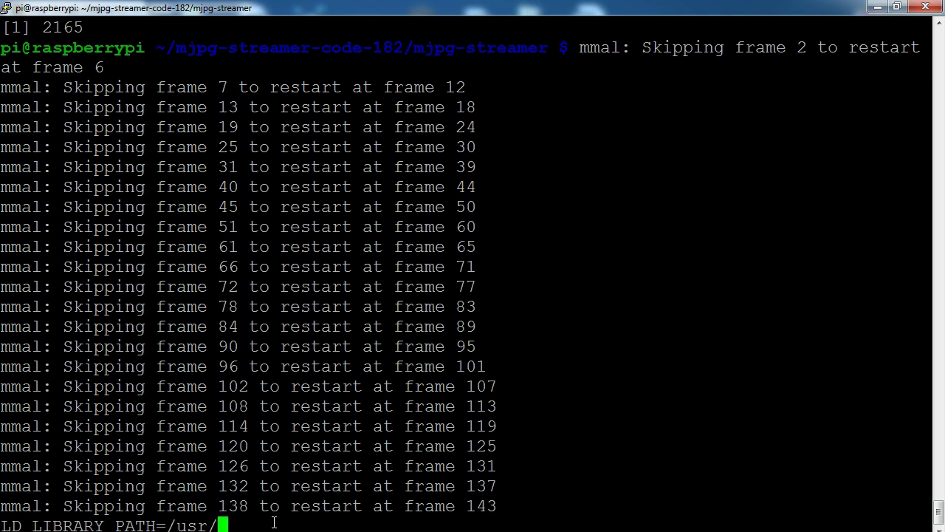
key("Return")
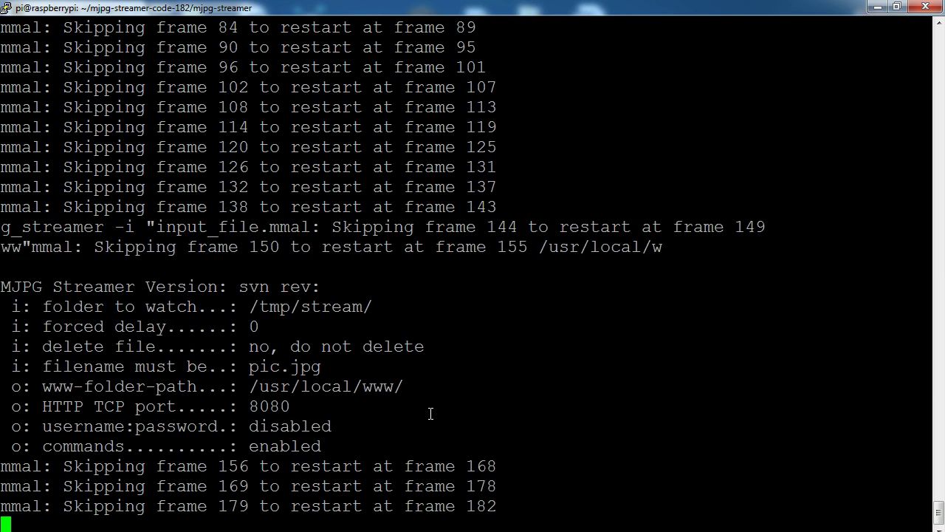
Minimize PuTTY and reload 192.168.1.12:8080 in Chrome.
left_click(877, 7)
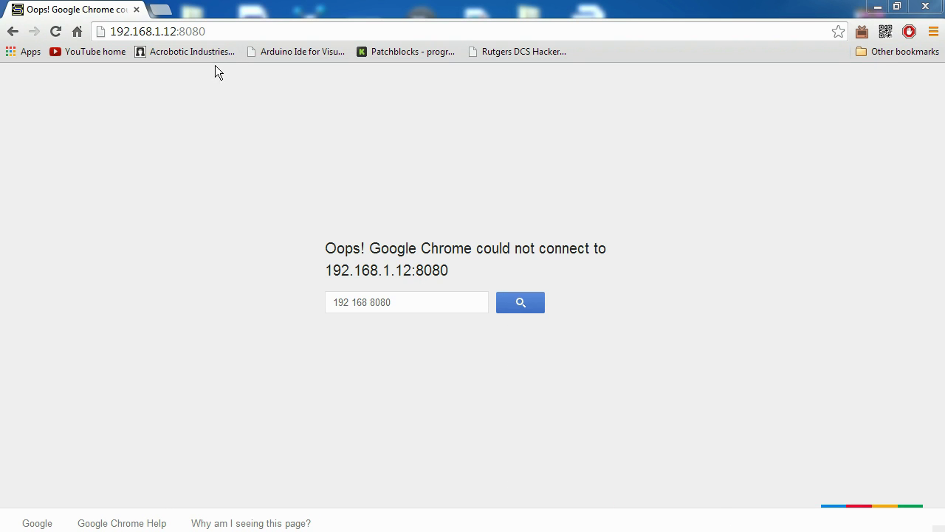
left_click(224, 30)
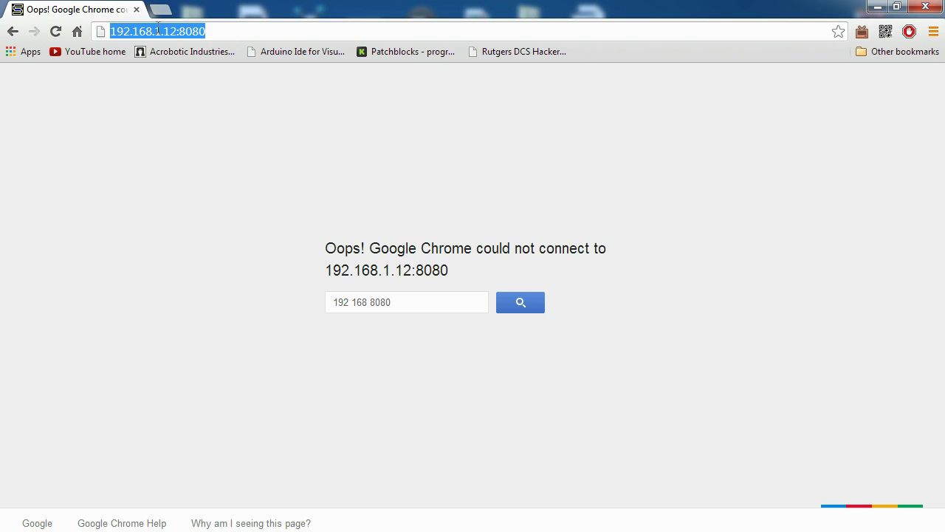
left_click(114, 31)
left_click(215, 31)
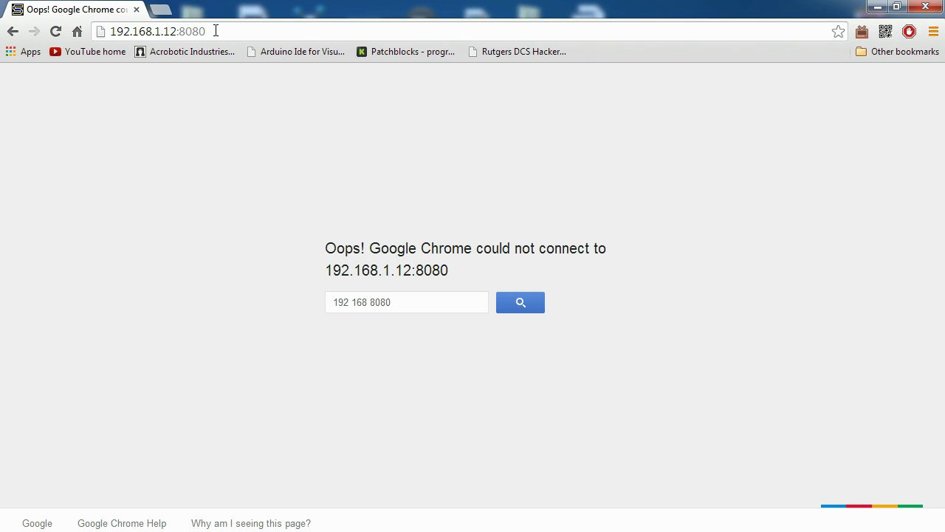
key("ctrl+a")
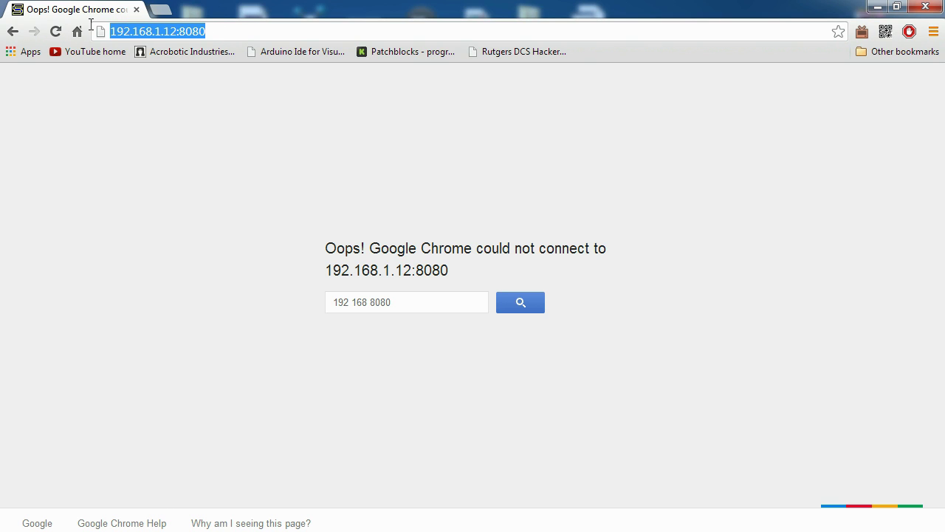
left_click(180, 31)
left_click(230, 31, "shift")
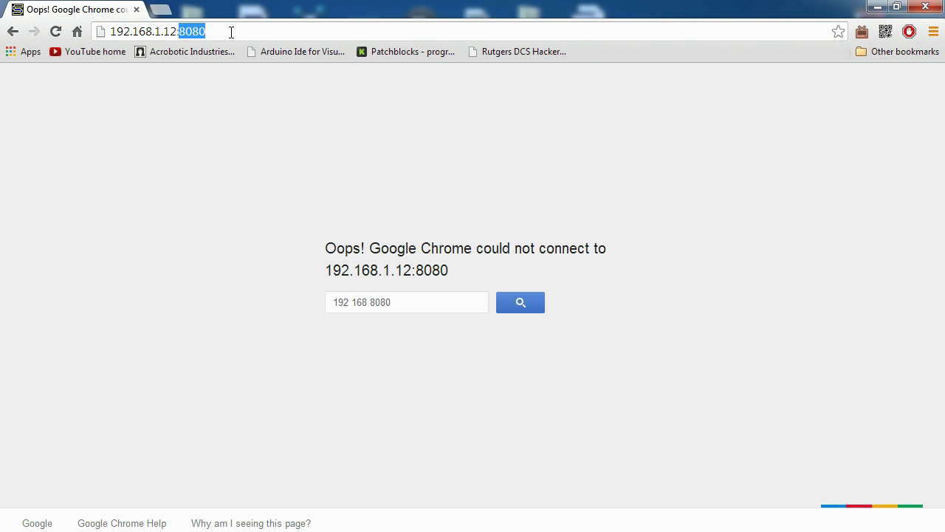
key("Return")
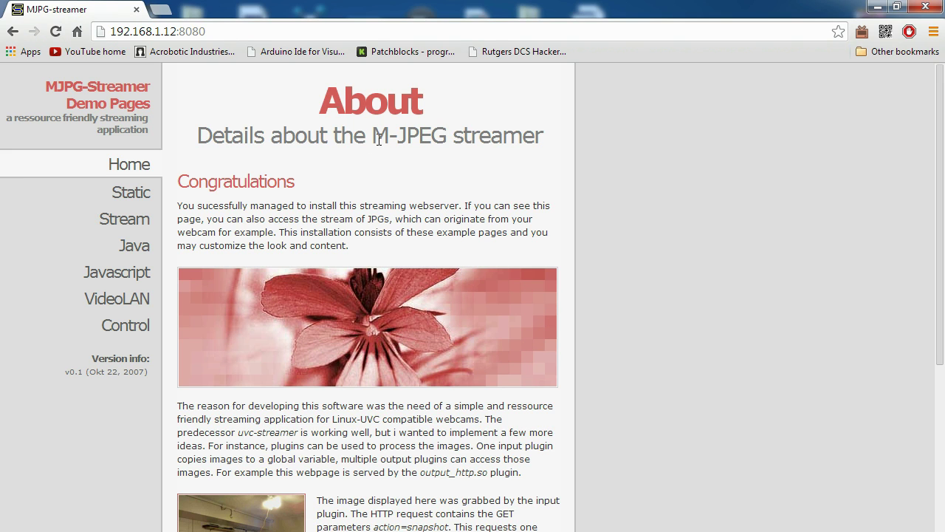
Open the Static page and scroll through the Pi camera snapshot.
scroll(605, 215, "down", 3)
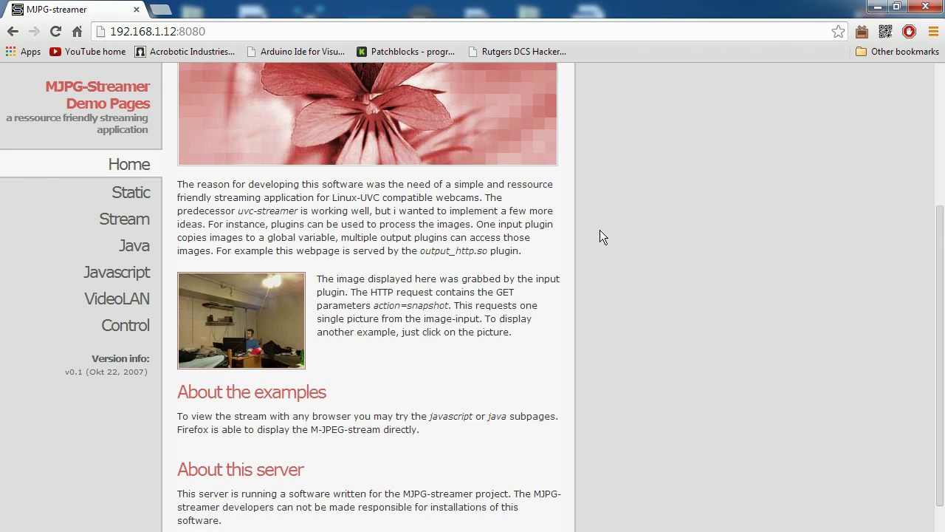
scroll(600, 230, "down", 1)
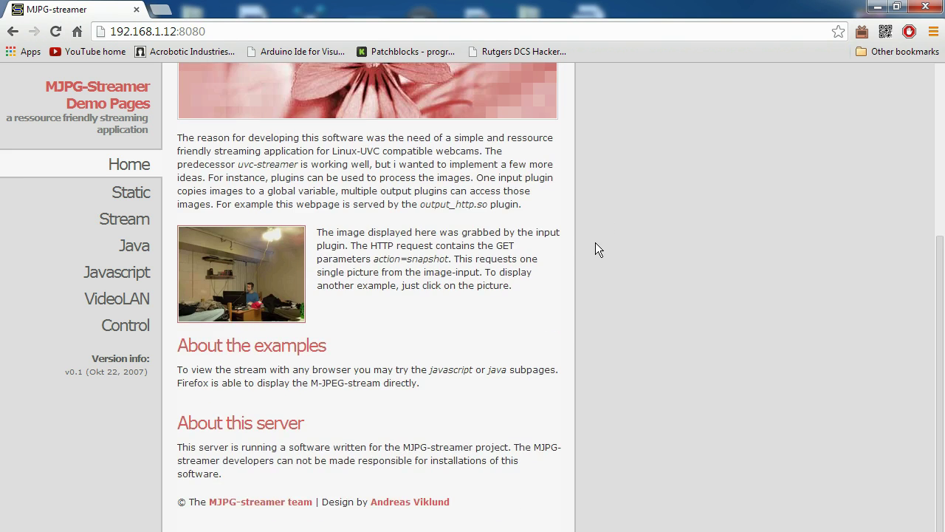
left_click(251, 296)
scroll(252, 296, "down", 1)
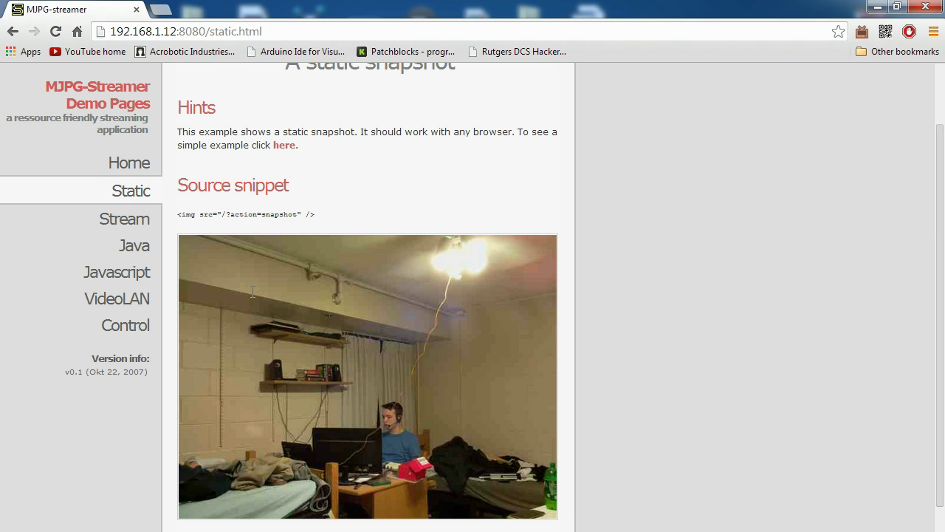
scroll(362, 273, "up", 1)
scroll(361, 275, "down", 2)
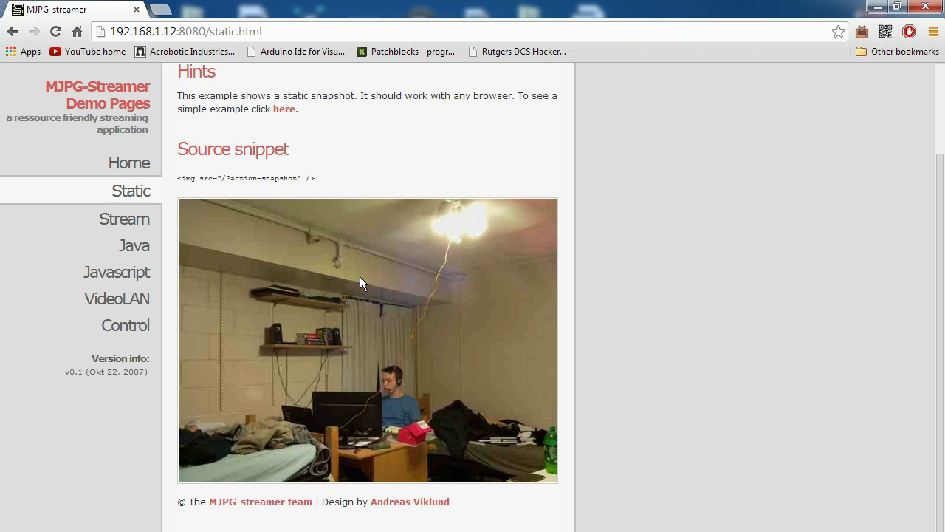
scroll(359, 277, "up", 1)
scroll(360, 276, "down", 1)
Watch the live camera video on the Stream page, then return to PuTTY.
left_click(110, 224)
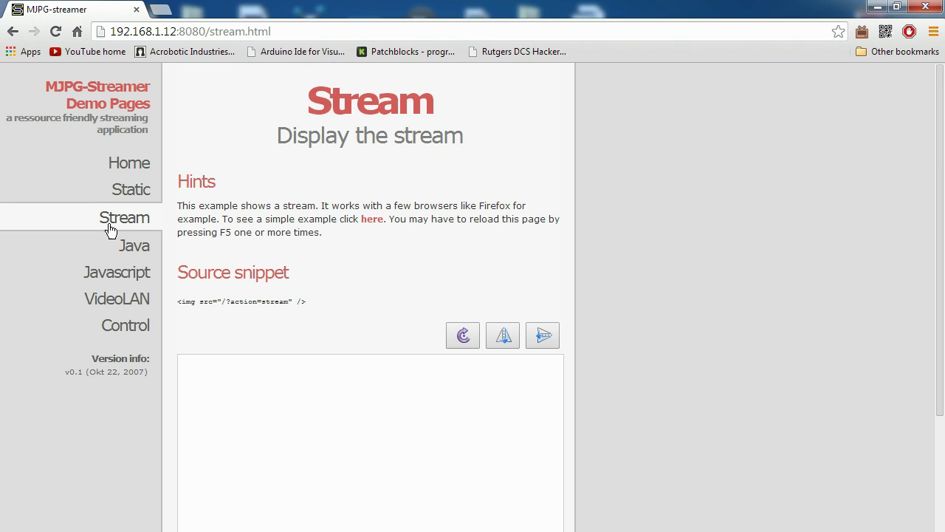
scroll(611, 293, "down", 2)
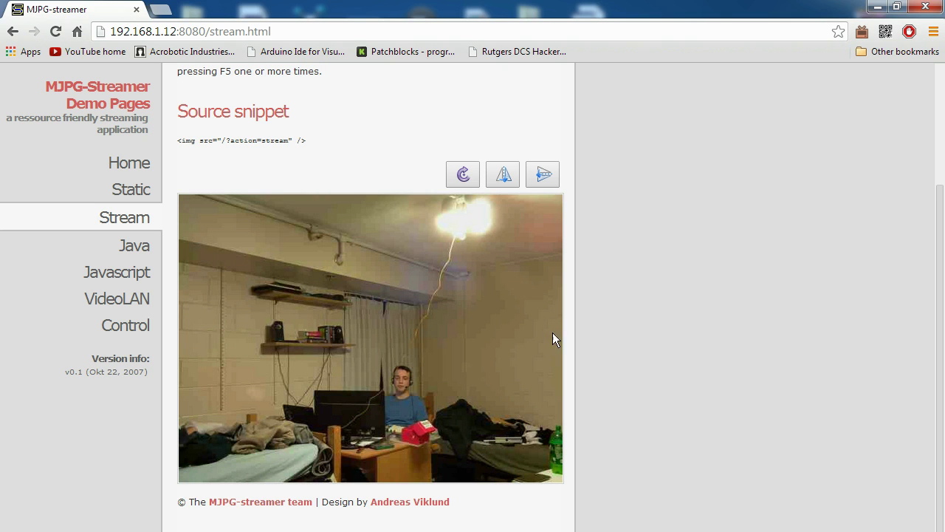
key("alt+Tab")
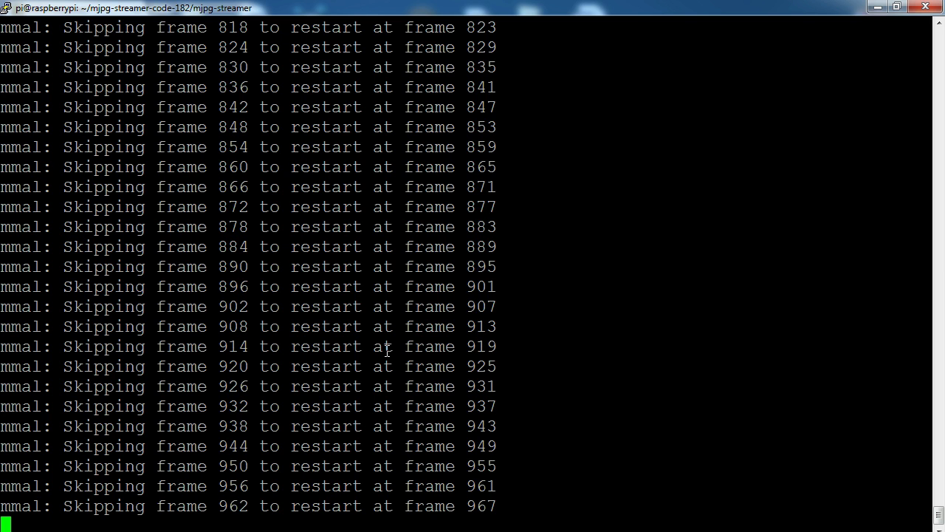
Stop the running mjpg-streamer with Ctrl+C, then close the PuTTY session and confirm the exit.
key("ctrl+c")
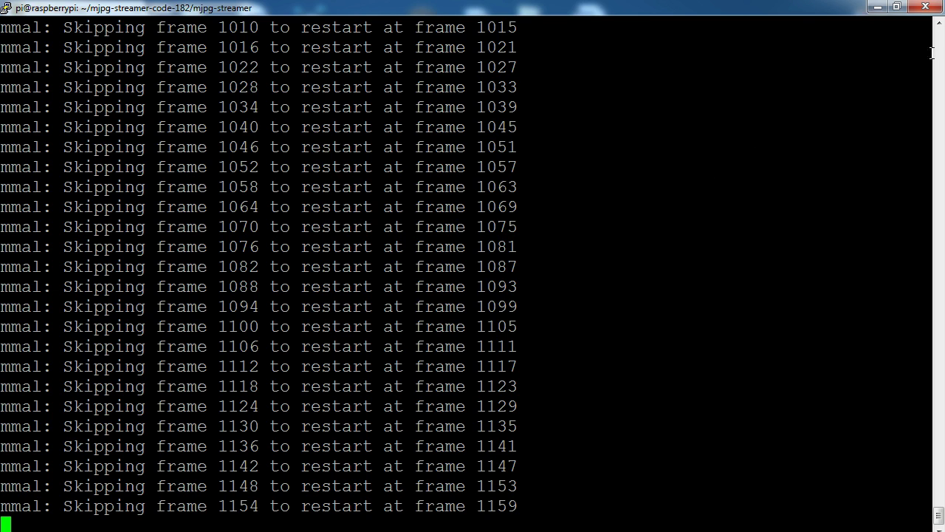
left_click(925, 6)
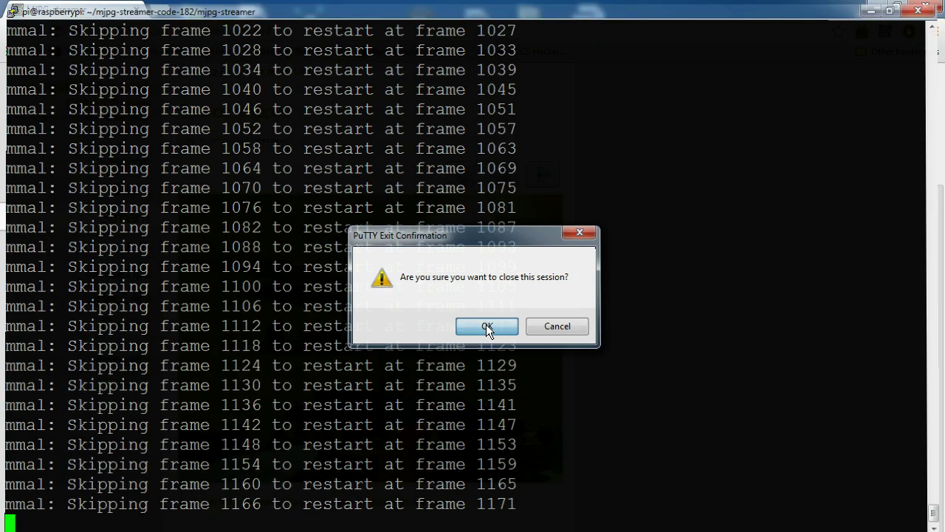
left_click(486, 326)
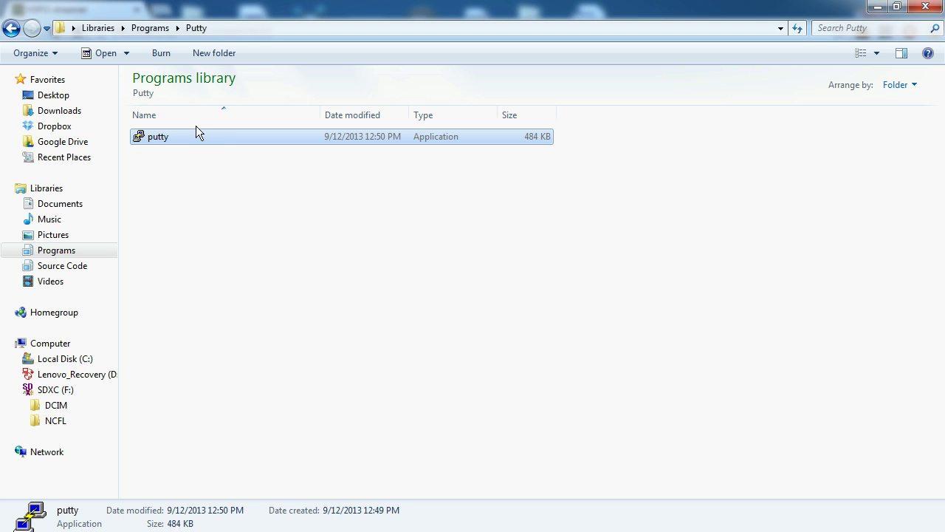
Launch putty.exe from the Putty folder, allow it past the security warning, and select the Host Name field.
double_click(193, 135)
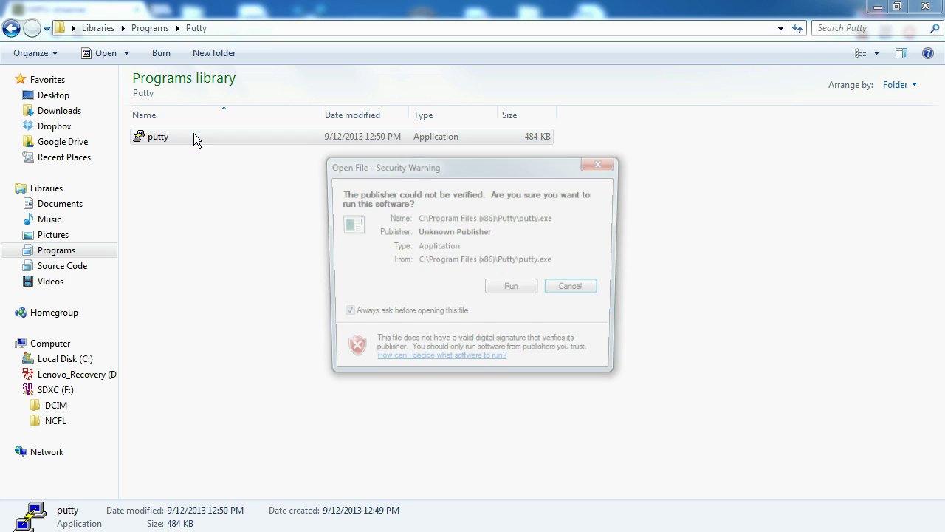
left_click(512, 285)
left_click(463, 206)
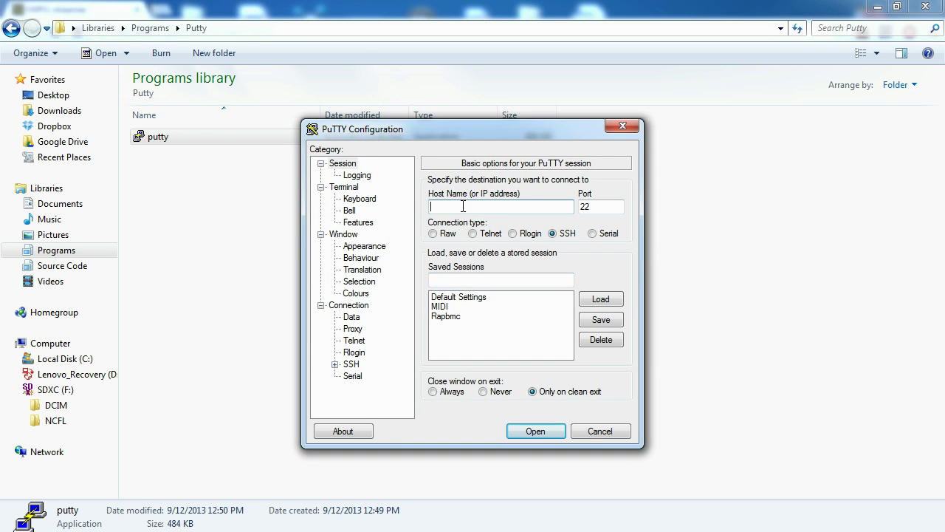